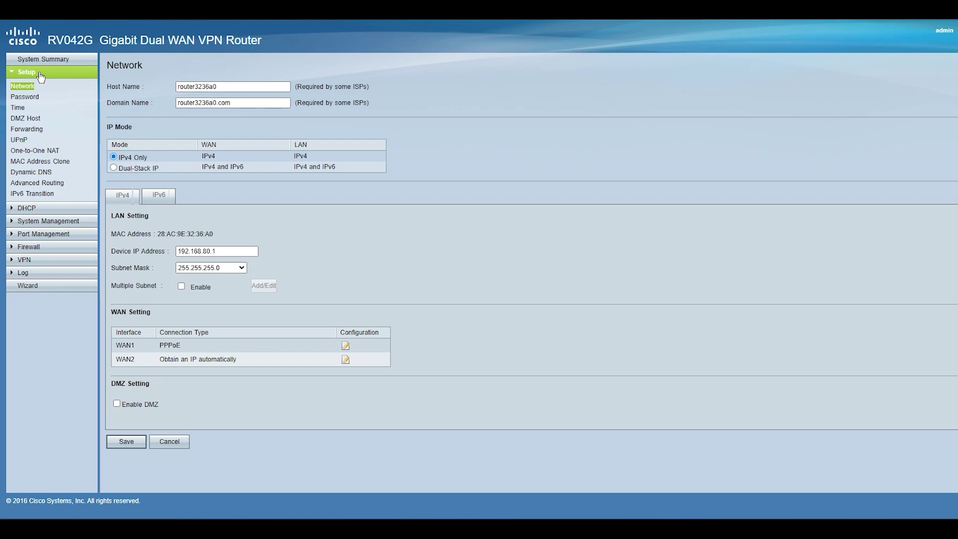
Point out the LAN address 192.168.80.1 and WAN1's PPPoE connection row on the status page
{"action": "left_click_drag", "start_coordinate": [252, 251], "coordinate": [163, 252]}
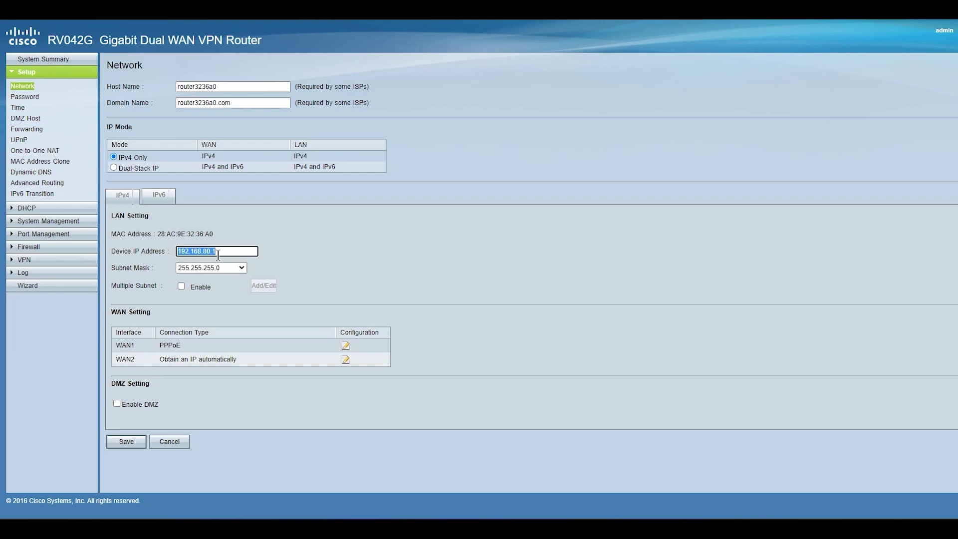
{"action": "left_click", "coordinate": [181, 349]}
{"action": "left_click_drag", "start_coordinate": [158, 344], "coordinate": [194, 345]}
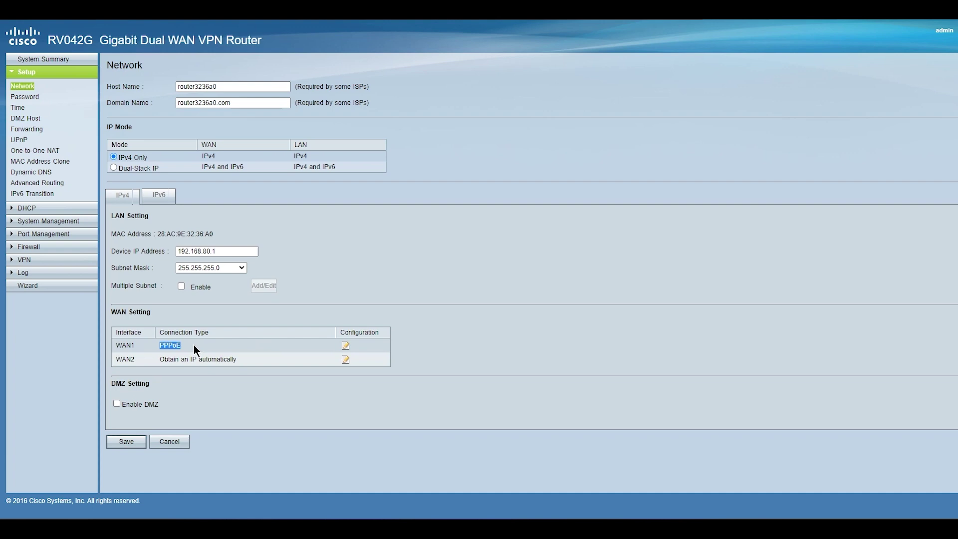
{"action": "left_click_drag", "start_coordinate": [195, 349], "coordinate": [109, 347]}
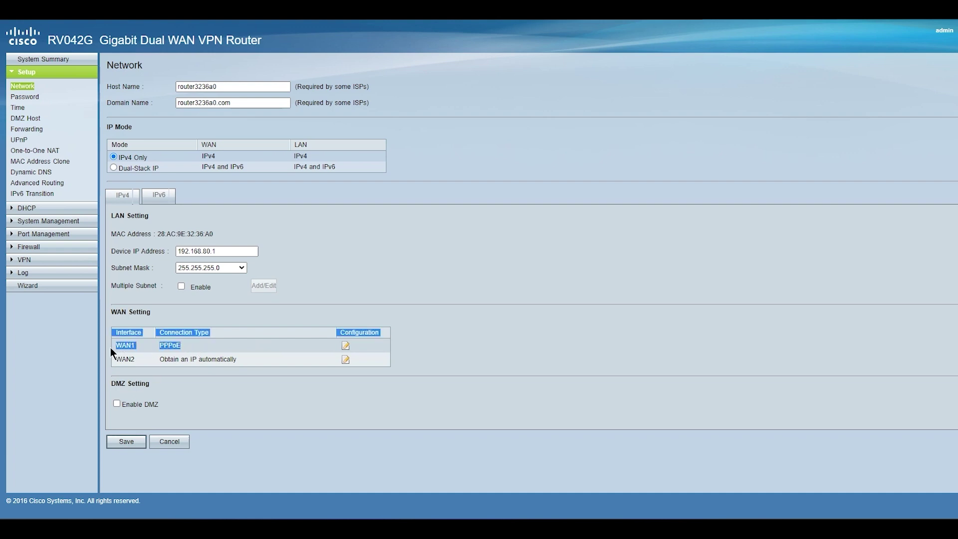
Set WAN1 dynamic DNS to DynDNS.org with the account username, password and host ciscotest, then save
{"action": "left_click", "coordinate": [36, 172]}
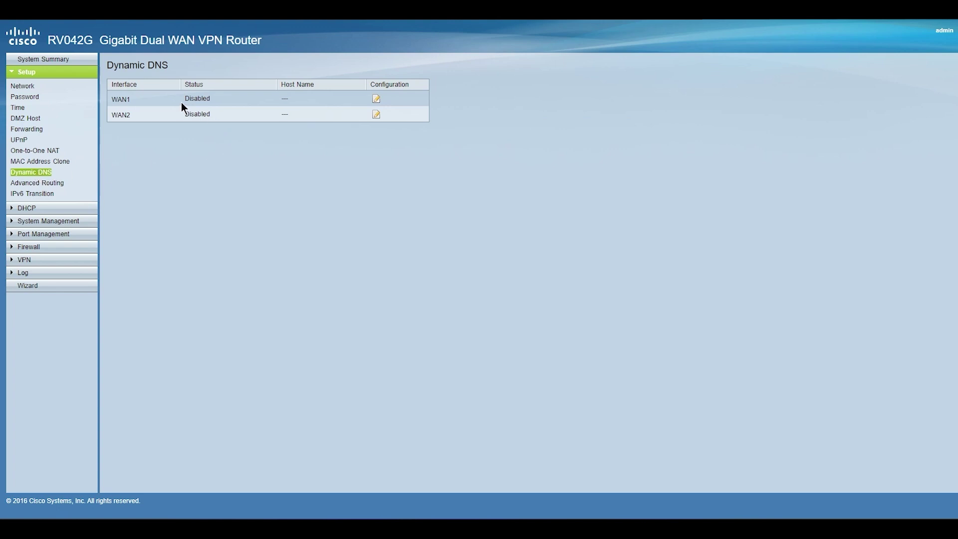
{"action": "left_click", "coordinate": [377, 102]}
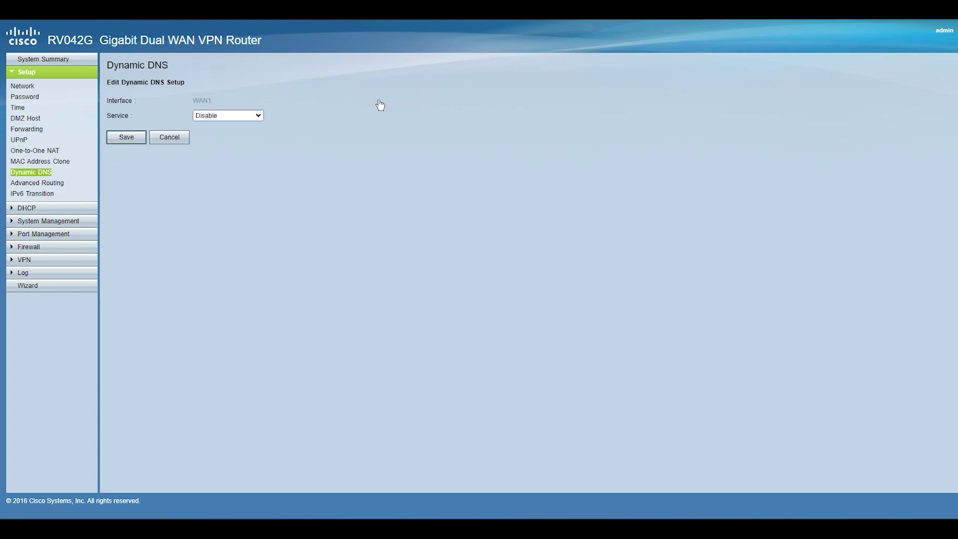
{"action": "left_click", "coordinate": [259, 116]}
{"action": "left_click", "coordinate": [225, 135]}
{"action": "left_click", "coordinate": [233, 169]}
{"action": "type", "text": "testdns01"}
{"action": "key", "text": "Tab"}
{"action": "key", "text": "Tab"}
{"action": "type", "text": "•••••••••••"}
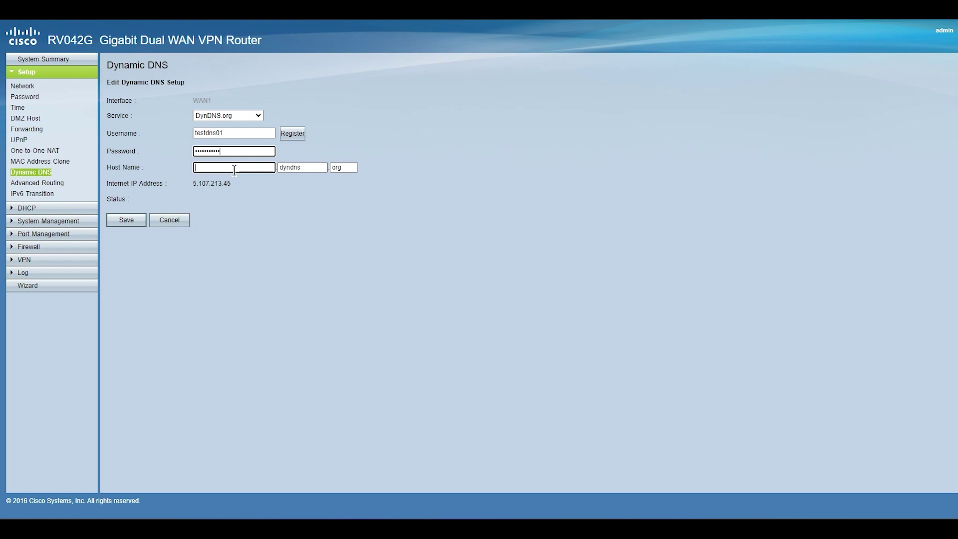
{"action": "type", "text": "ciscotest"}
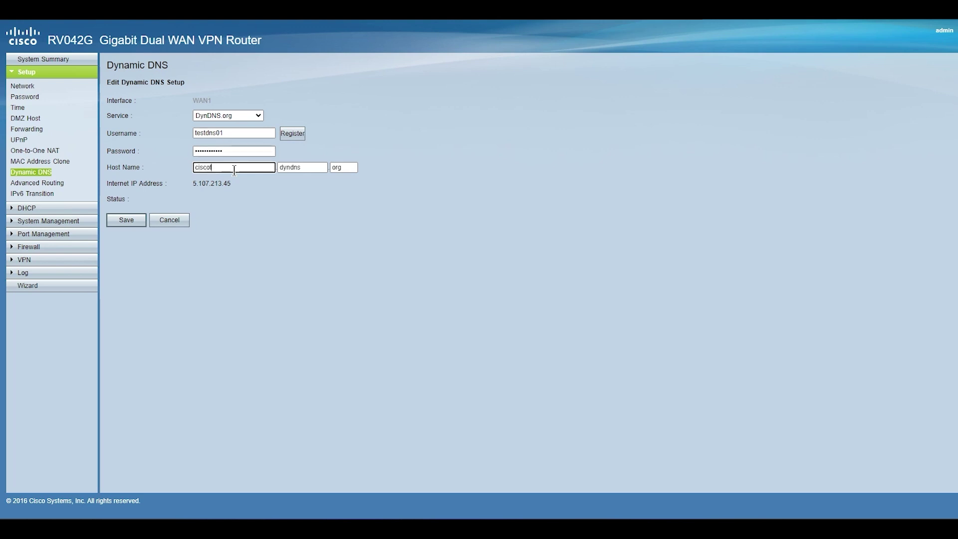
{"action": "left_click", "coordinate": [127, 221]}
{"action": "left_click", "coordinate": [126, 224]}
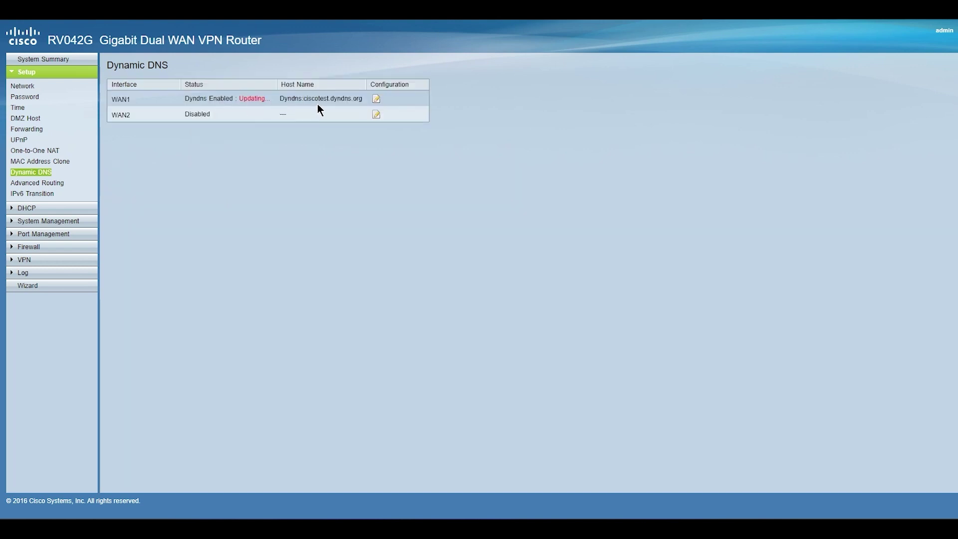
Confirm the successful DDNS update status and go to the VPN summary
{"action": "left_click_drag", "start_coordinate": [178, 101], "coordinate": [278, 111]}
{"action": "left_click", "coordinate": [278, 111]}
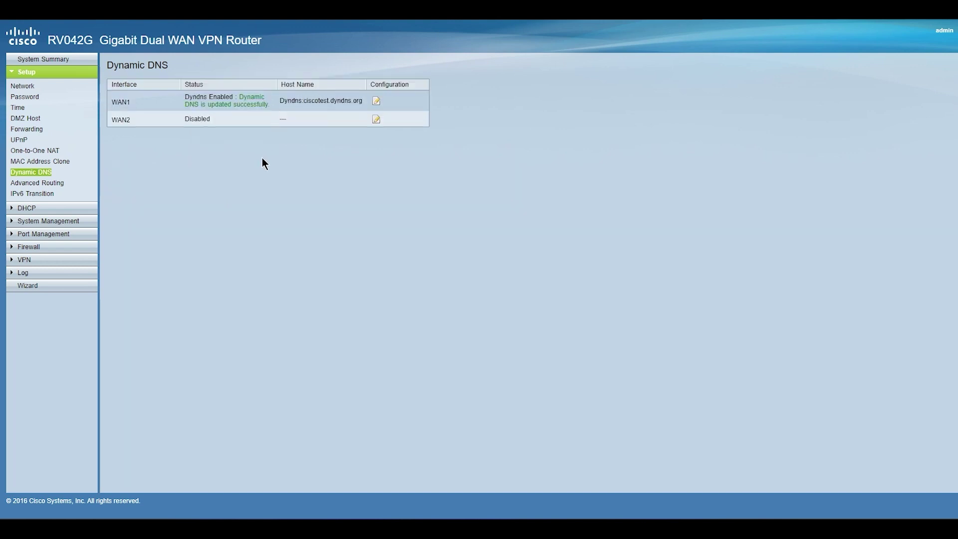
{"action": "left_click", "coordinate": [24, 259]}
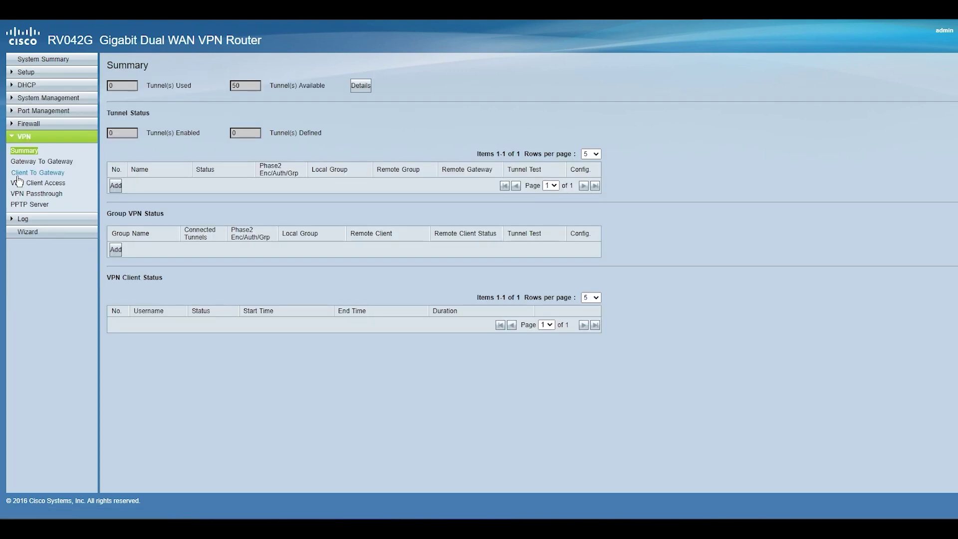
Review VPN Passthrough, then open a new Gateway to Gateway tunnel form from the VPN summary
{"action": "left_click", "coordinate": [63, 190]}
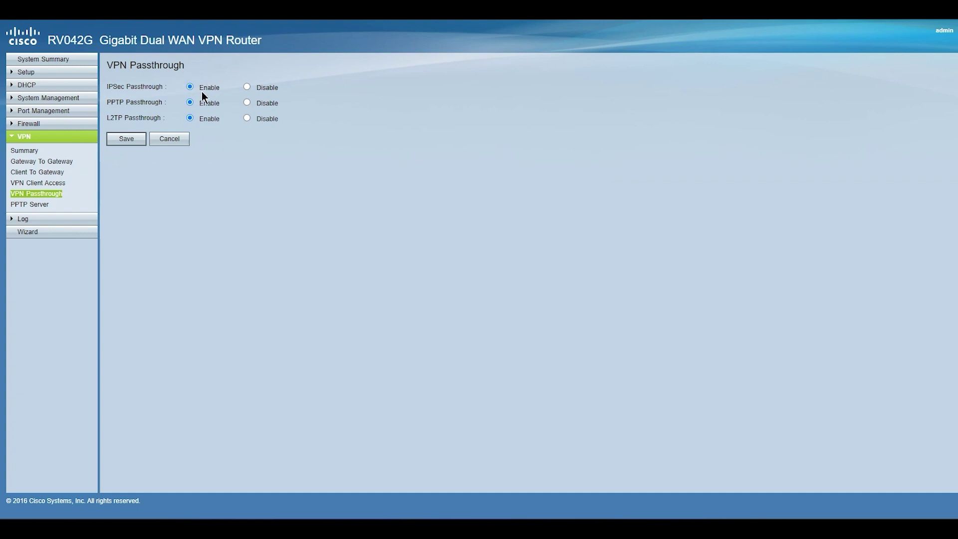
{"action": "left_click", "coordinate": [24, 150]}
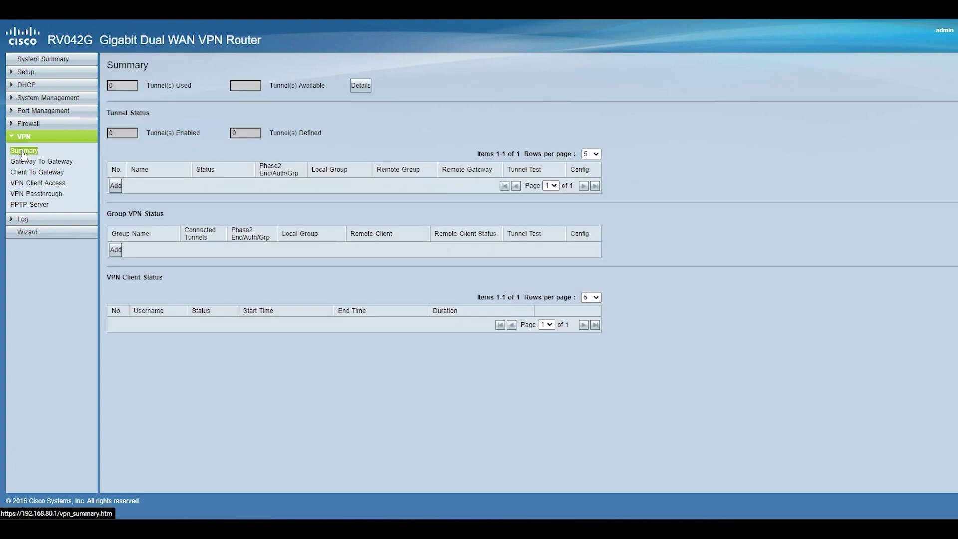
{"action": "left_click", "coordinate": [115, 185]}
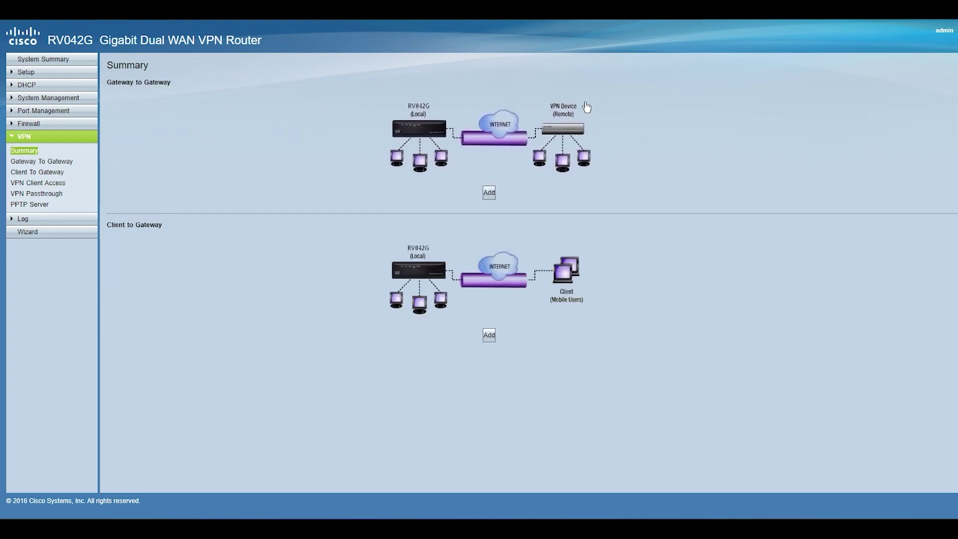
{"action": "left_click", "coordinate": [489, 194]}
Name the tunnel HO with local FQDN authentication, domain ciscotest.dyndns.org and Subnet group type
{"action": "left_click", "coordinate": [248, 116]}
{"action": "type", "text": "HO"}
{"action": "key", "text": "Tab"}
{"action": "key", "text": "Tab"}
{"action": "left_click", "coordinate": [294, 188]}
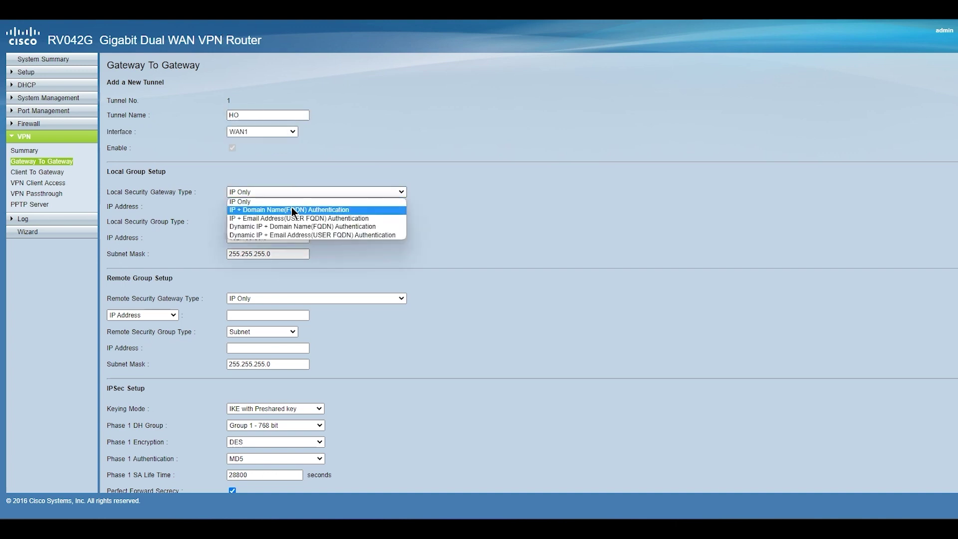
{"action": "left_click", "coordinate": [292, 209]}
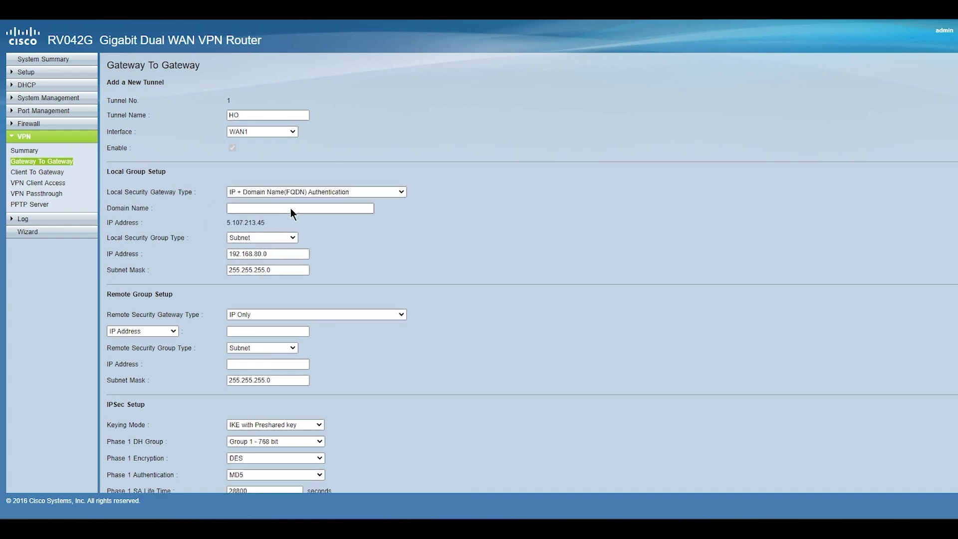
{"action": "scroll", "coordinate": [280, 190], "scroll_direction": "up", "scroll_amount": 3}
{"action": "left_click", "coordinate": [305, 208]}
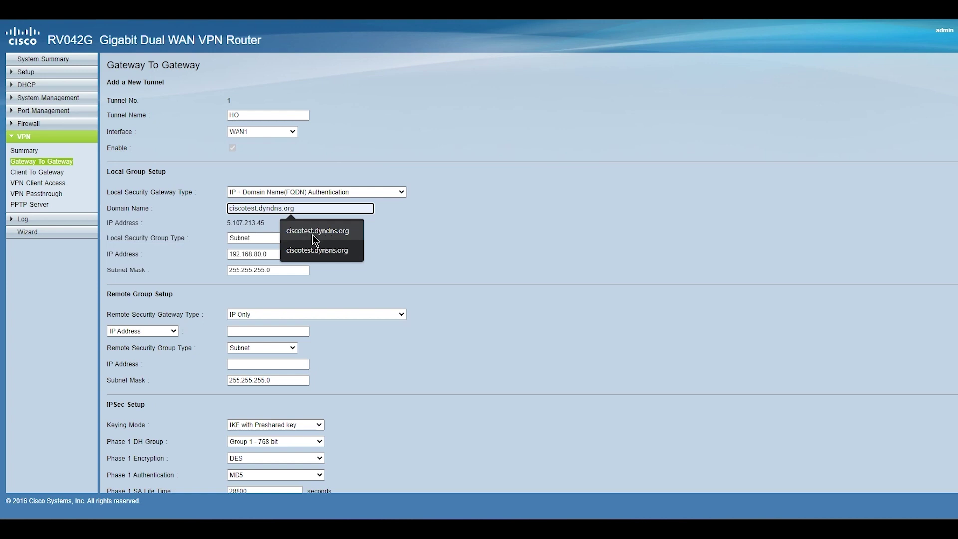
{"action": "left_click", "coordinate": [328, 232]}
{"action": "left_click", "coordinate": [288, 238]}
{"action": "left_click", "coordinate": [287, 239]}
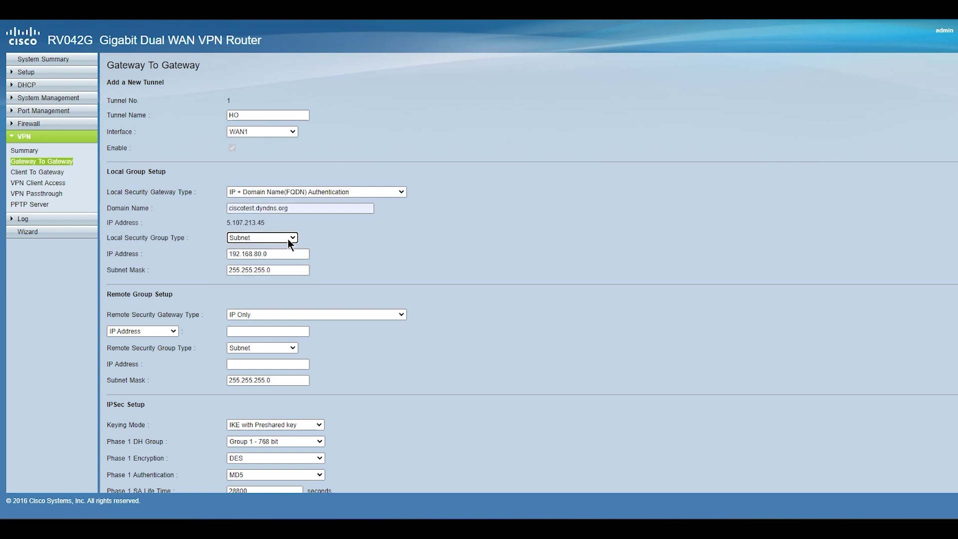
{"action": "scroll", "coordinate": [306, 264], "scroll_direction": "down", "scroll_amount": 3}
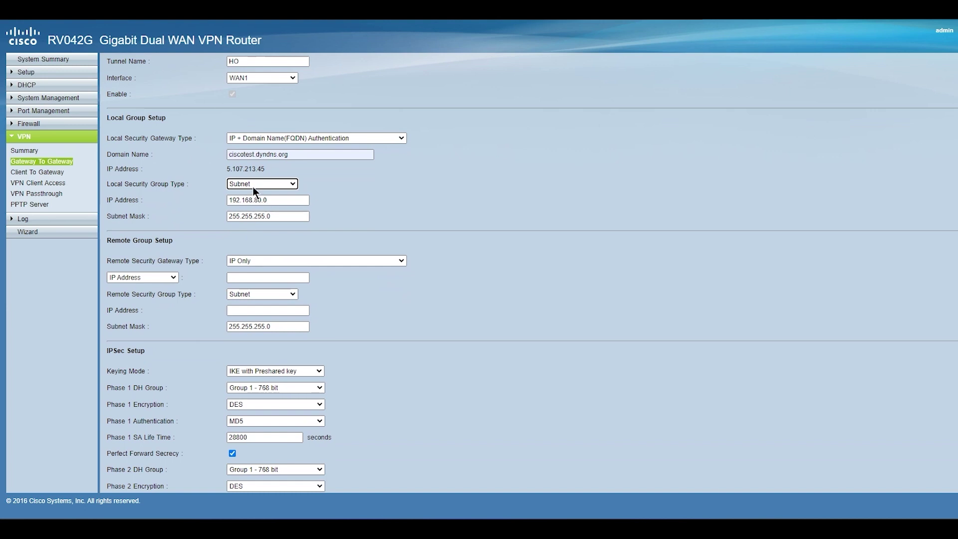
Set the remote gateway to FQDN authentication resolved by DNS, with remote subnet 192.168.55.0
{"action": "left_click", "coordinate": [264, 262]}
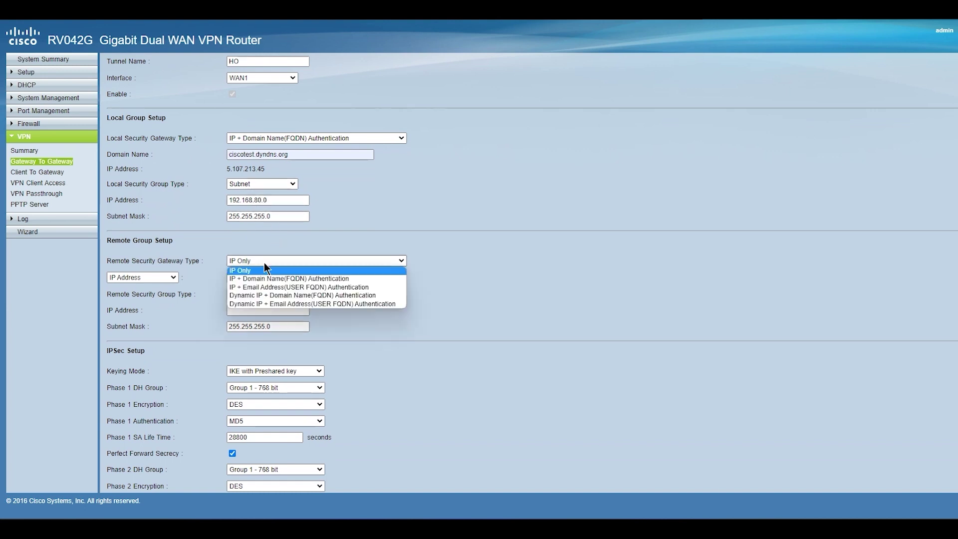
{"action": "left_click", "coordinate": [264, 279]}
{"action": "scroll", "coordinate": [268, 281], "scroll_direction": "down", "scroll_amount": 4}
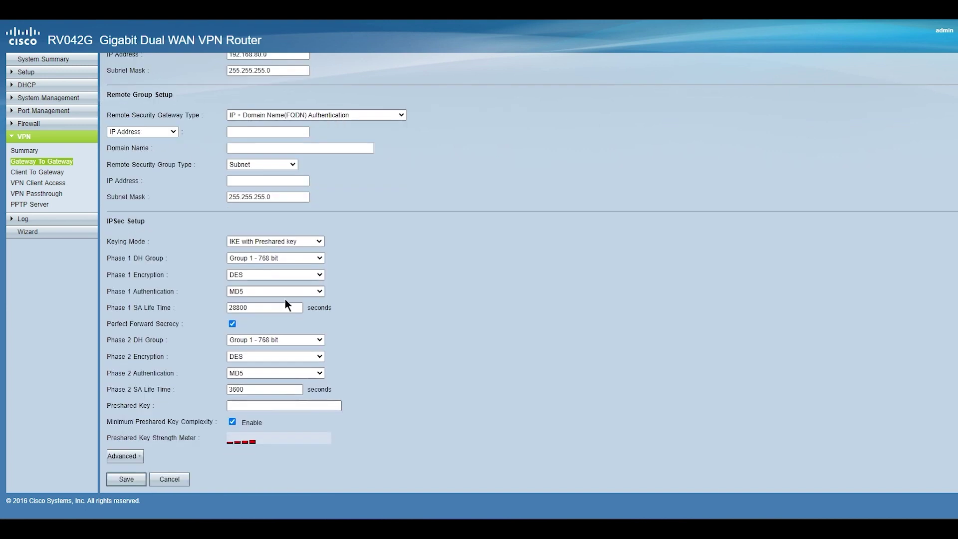
{"action": "left_click", "coordinate": [169, 132]}
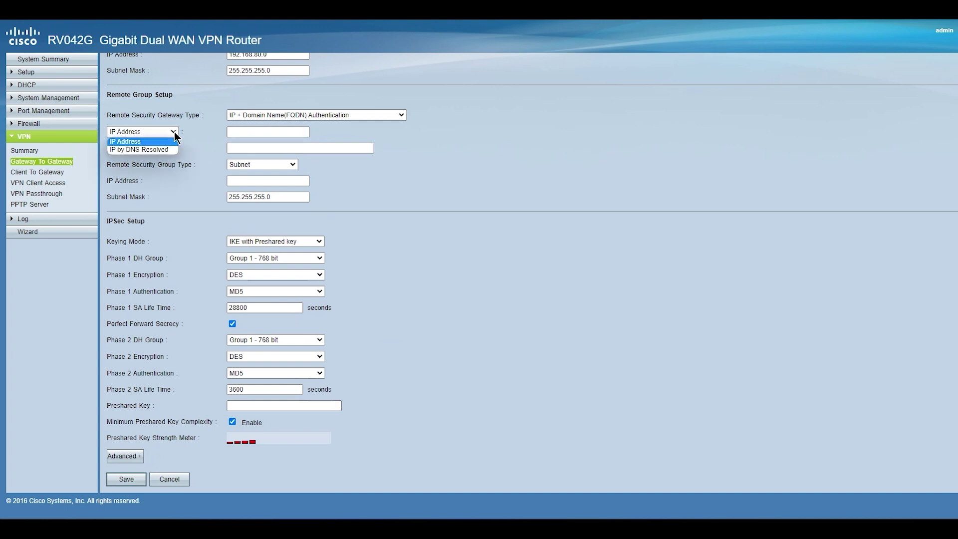
{"action": "left_click", "coordinate": [159, 152]}
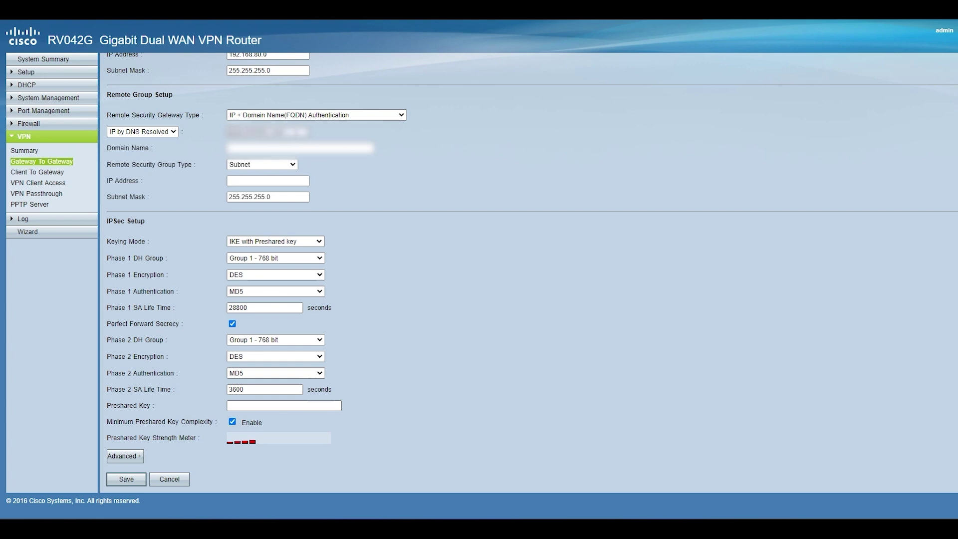
{"action": "left_click_drag", "start_coordinate": [281, 131], "coordinate": [233, 159]}
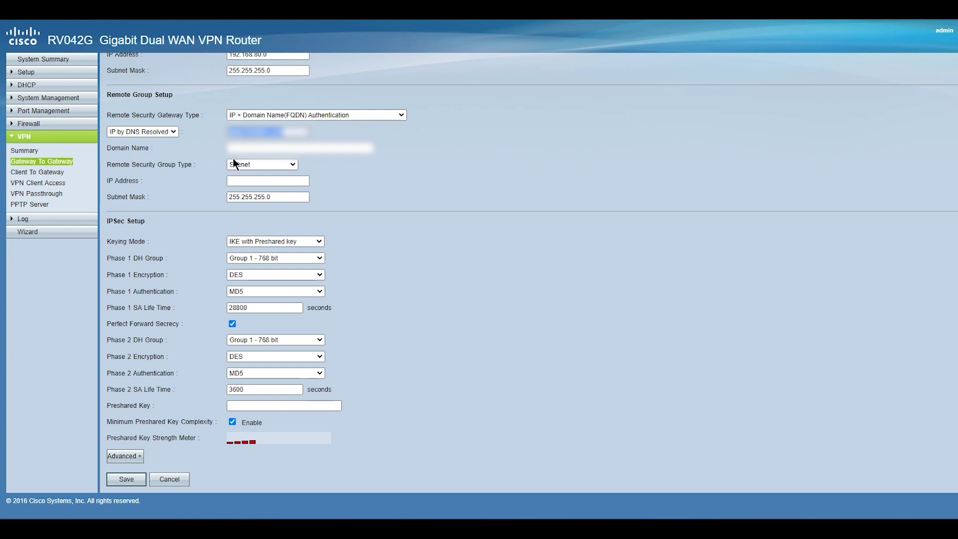
{"action": "left_click", "coordinate": [290, 159]}
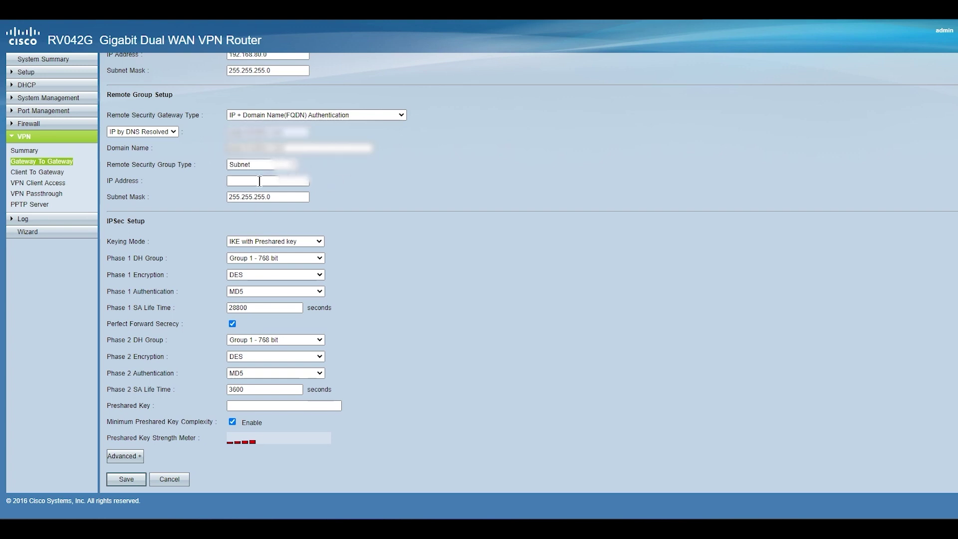
{"action": "left_click", "coordinate": [287, 181]}
{"action": "left_click", "coordinate": [283, 203]}
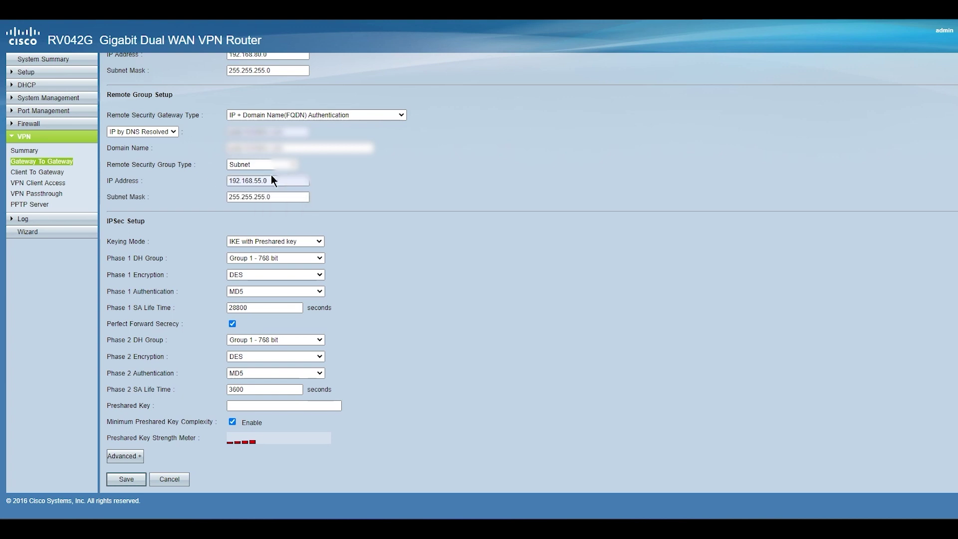
Set Phase 1 to DH Group 2 - 1024 bit, 3DES encryption and SHA1 authentication
{"action": "left_click", "coordinate": [398, 200]}
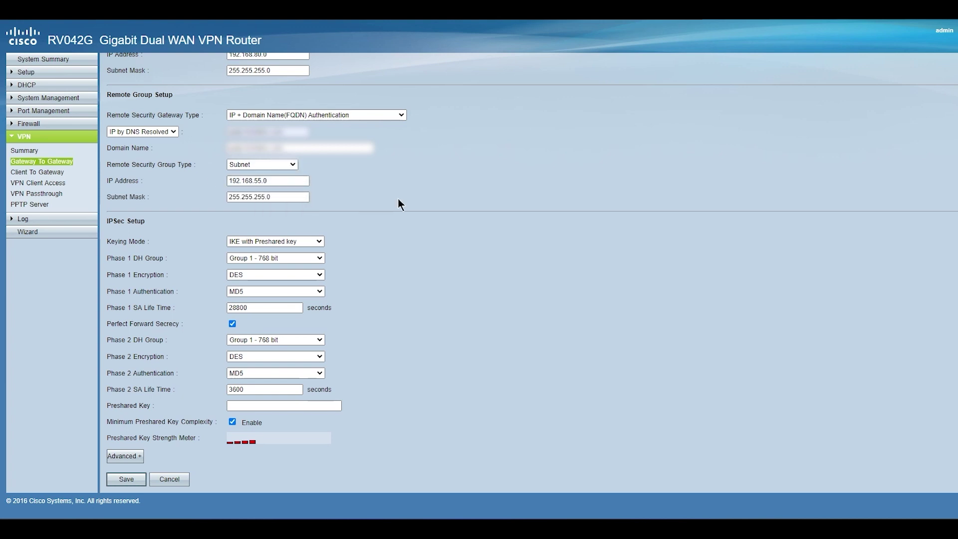
{"action": "left_click", "coordinate": [290, 258]}
{"action": "left_click", "coordinate": [282, 276]}
{"action": "left_click", "coordinate": [282, 275]}
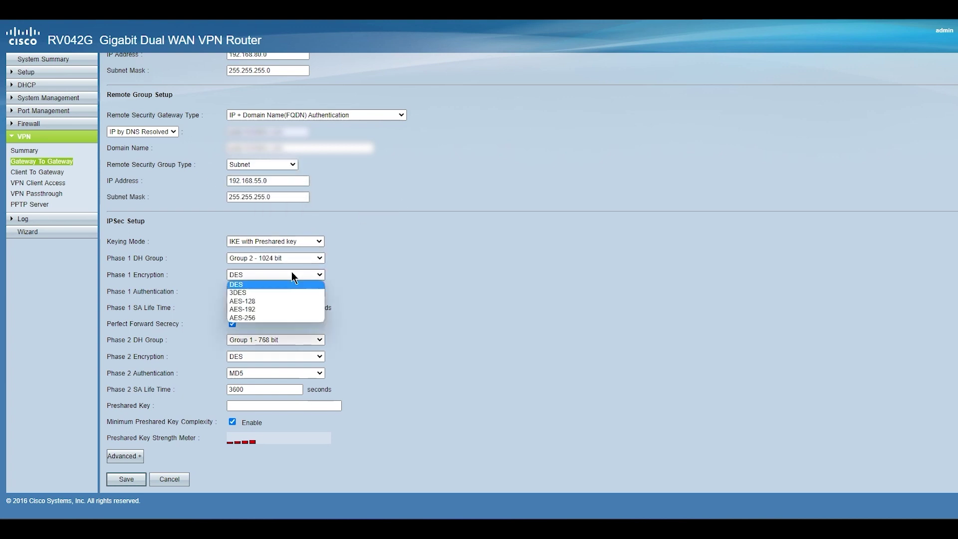
{"action": "left_click", "coordinate": [271, 292]}
{"action": "left_click", "coordinate": [271, 291]}
{"action": "left_click", "coordinate": [269, 307]}
{"action": "left_click", "coordinate": [417, 342]}
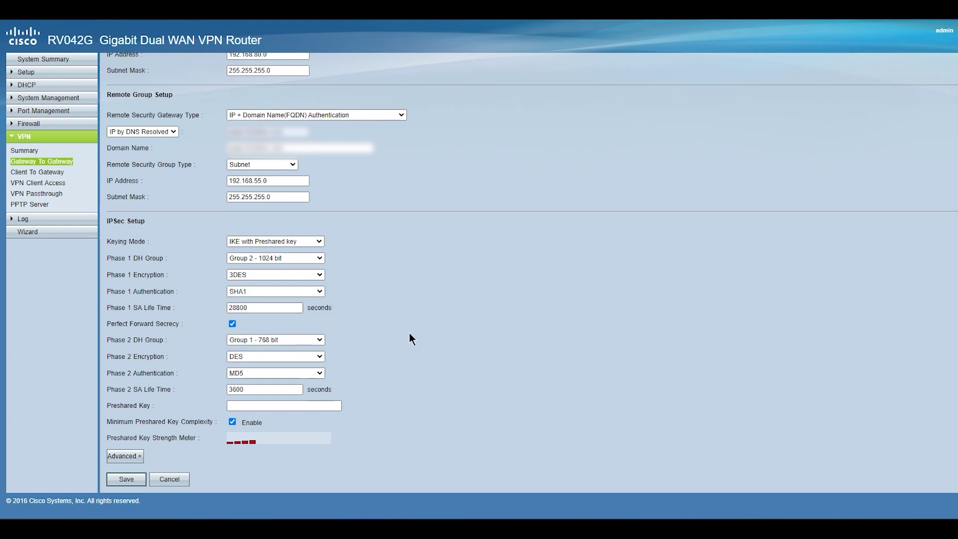
{"action": "left_click_drag", "start_coordinate": [106, 322], "coordinate": [245, 326]}
Set Phase 2 to Group 2, 3DES and SHA1, enter the preshared key, and show advanced options
{"action": "left_click", "coordinate": [290, 340]}
{"action": "left_click", "coordinate": [272, 358]}
{"action": "left_click", "coordinate": [272, 356]}
{"action": "left_click", "coordinate": [256, 382]}
{"action": "left_click", "coordinate": [262, 372]}
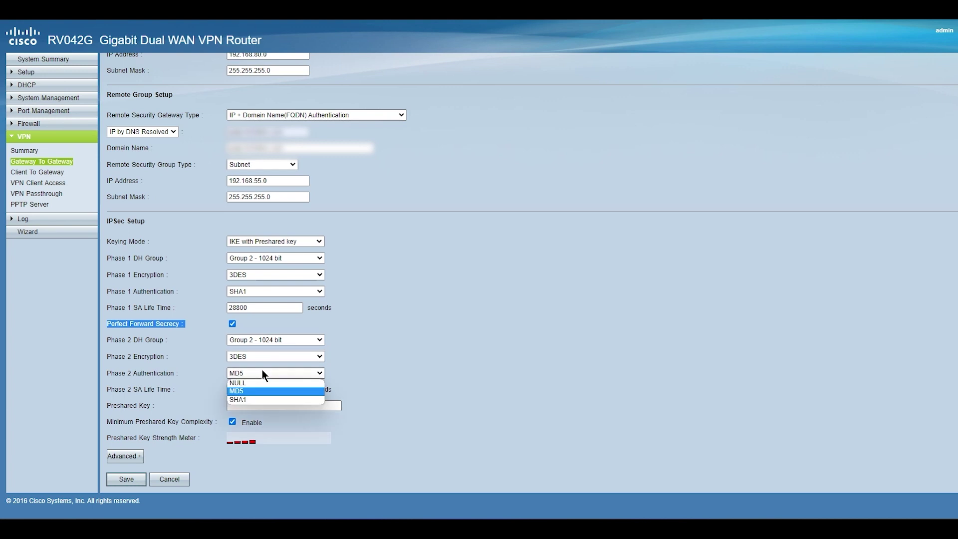
{"action": "left_click", "coordinate": [251, 400]}
{"action": "left_click", "coordinate": [443, 369]}
{"action": "left_click", "coordinate": [272, 407]}
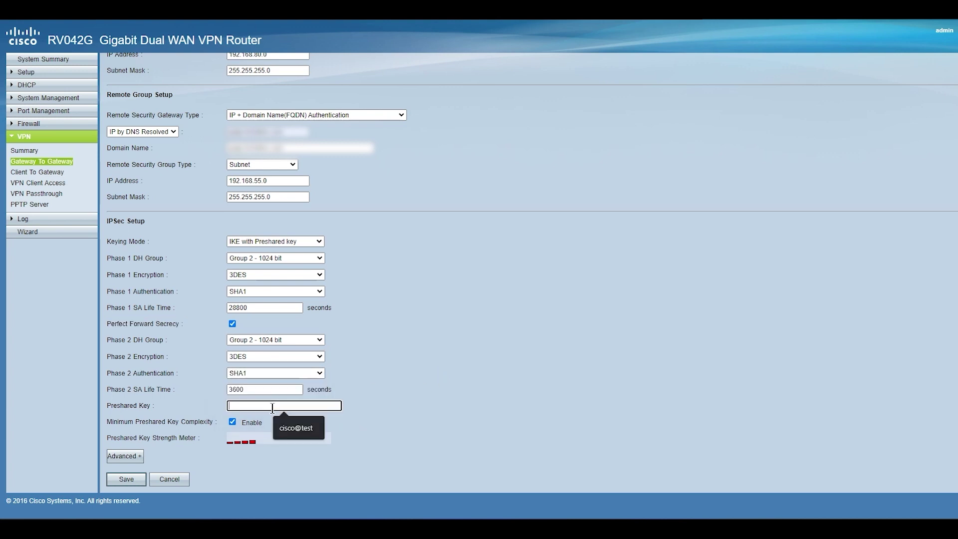
{"action": "left_click", "coordinate": [133, 455]}
{"action": "scroll", "coordinate": [199, 396], "scroll_direction": "down", "scroll_amount": 6}
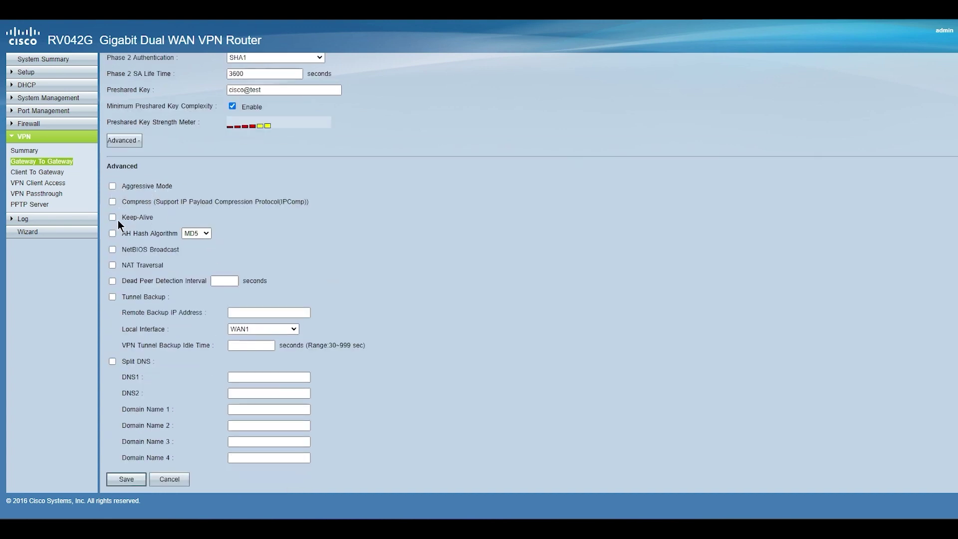
Enable Keep-Alive, save tunnel HO, and check it shows waiting for connection in the summary
{"action": "left_click", "coordinate": [112, 218]}
{"action": "scroll", "coordinate": [504, 325], "scroll_direction": "up", "scroll_amount": 2}
{"action": "scroll", "coordinate": [479, 339], "scroll_direction": "down", "scroll_amount": 2}
{"action": "left_click", "coordinate": [127, 479]}
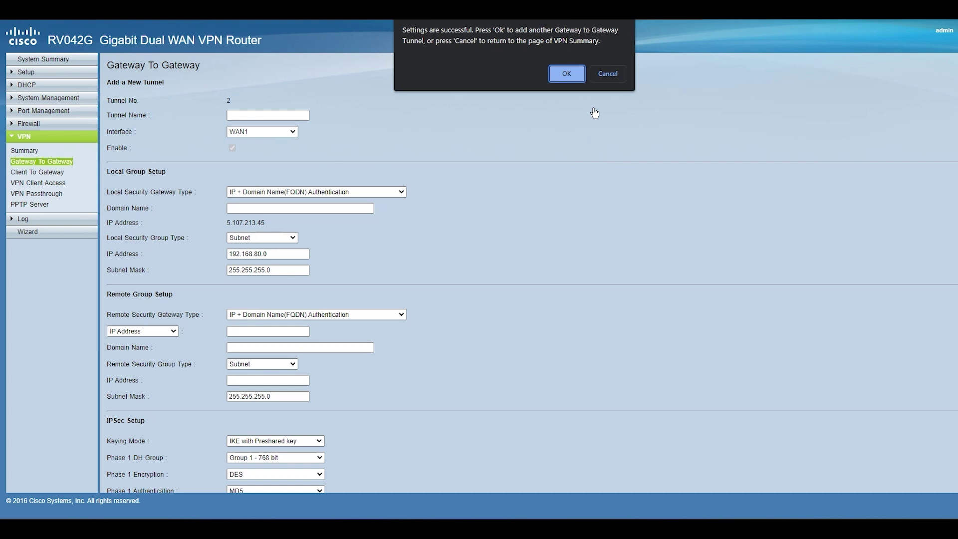
{"action": "left_click", "coordinate": [574, 75]}
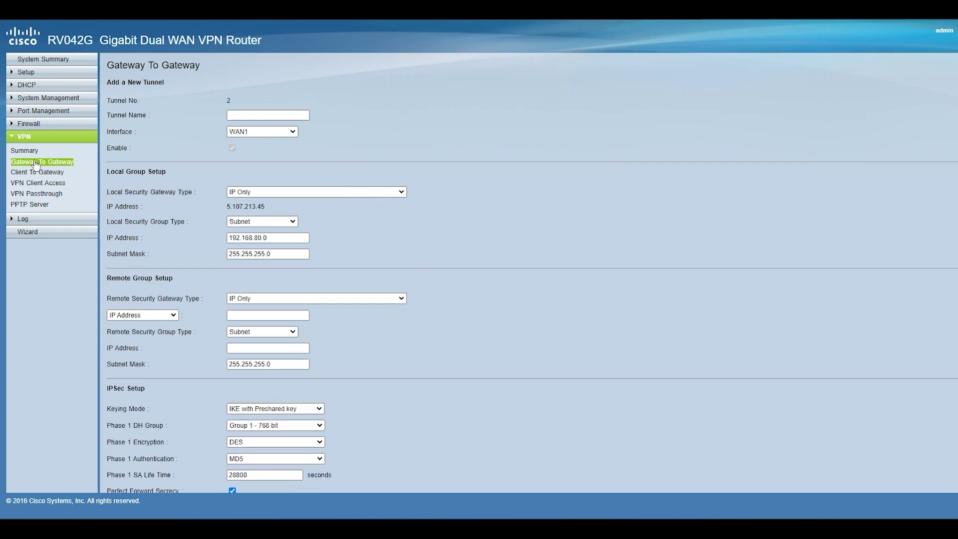
{"action": "left_click", "coordinate": [25, 151]}
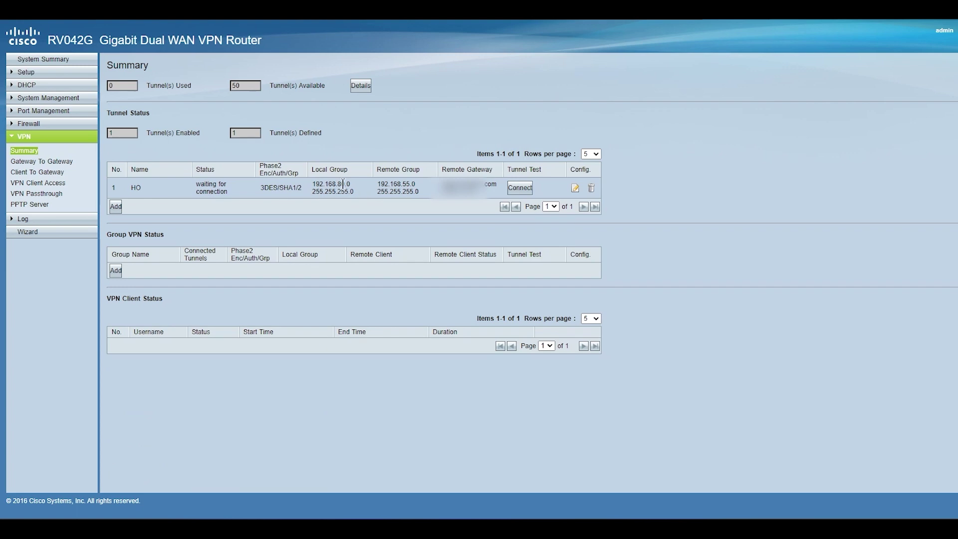
{"action": "left_click_drag", "start_coordinate": [195, 183], "coordinate": [246, 188]}
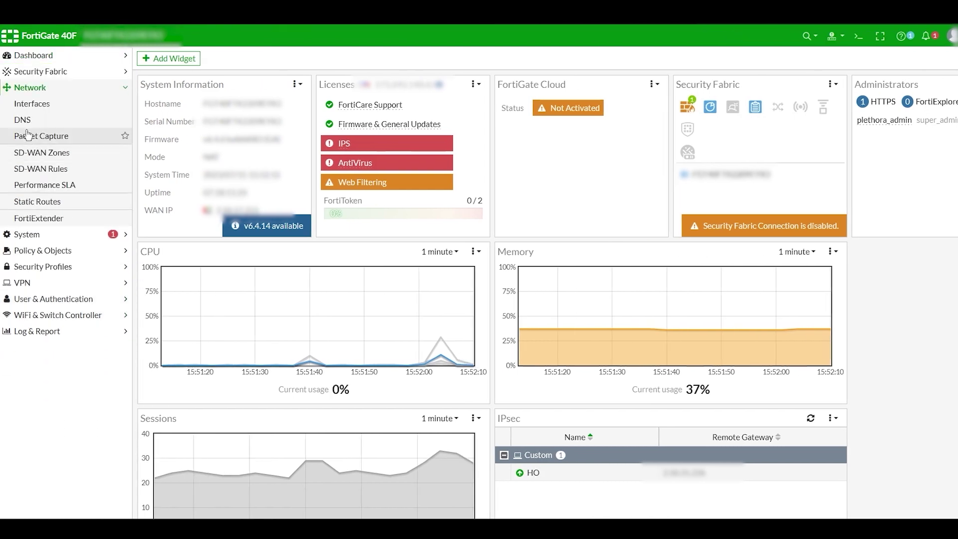
Look over the FortiGate DNS settings and IPsec tunnels, then open the Addresses list
{"action": "left_click", "coordinate": [25, 121]}
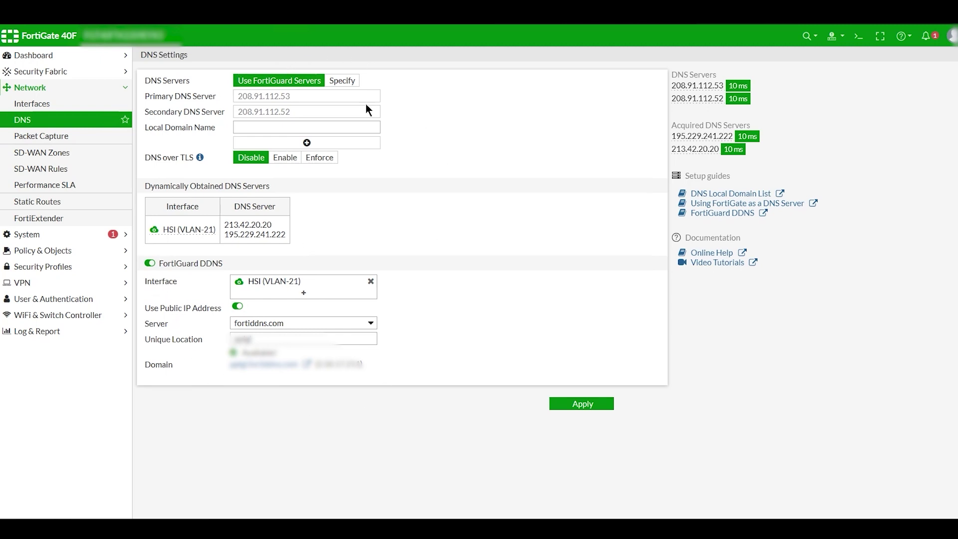
{"action": "left_click", "coordinate": [48, 185]}
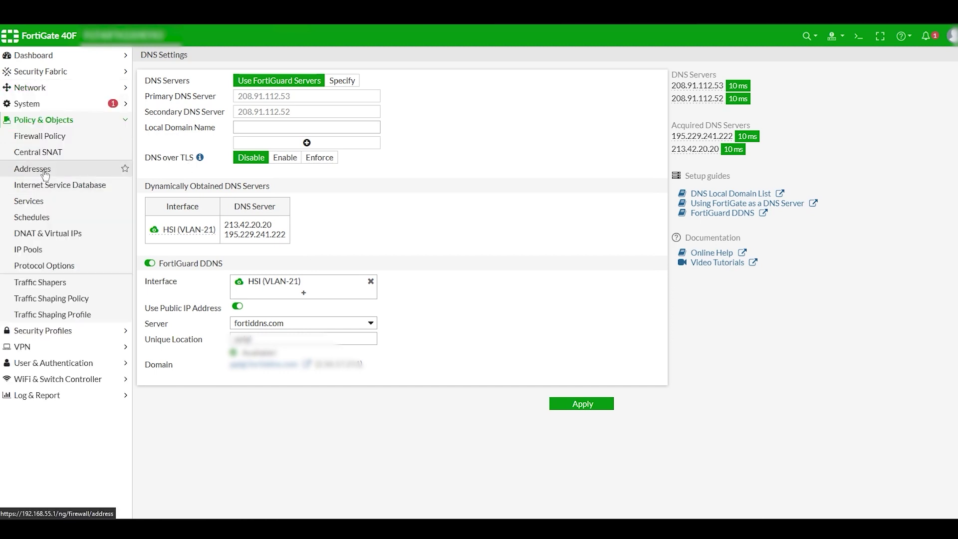
{"action": "left_click", "coordinate": [45, 172]}
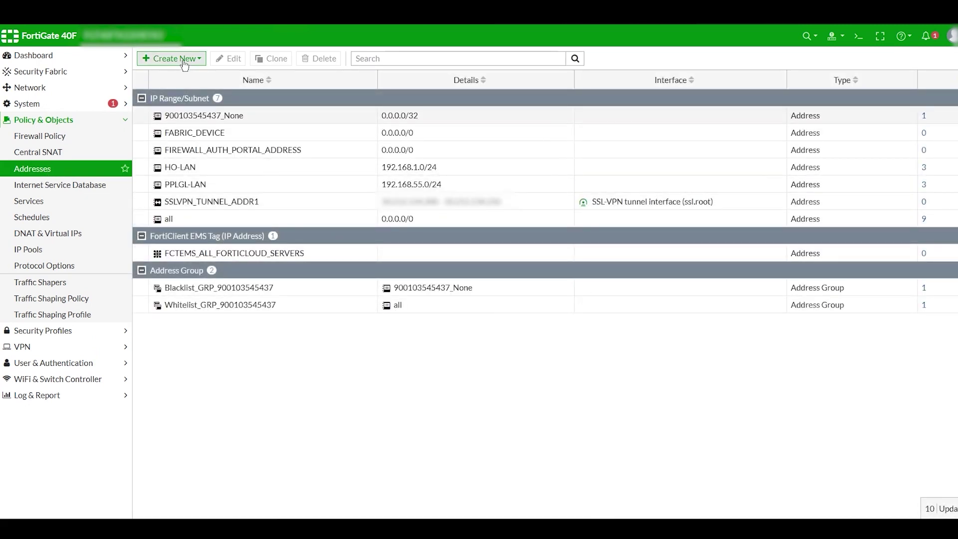
Create the firewall address Cisco-LAN as 192.168.80.0/24
{"action": "left_click", "coordinate": [184, 59]}
{"action": "left_click", "coordinate": [168, 75]}
{"action": "left_click", "coordinate": [281, 80]}
{"action": "type", "text": "Cisco-LAN"}
{"action": "key", "text": "Tab"}
{"action": "type", "text": "192.16"}
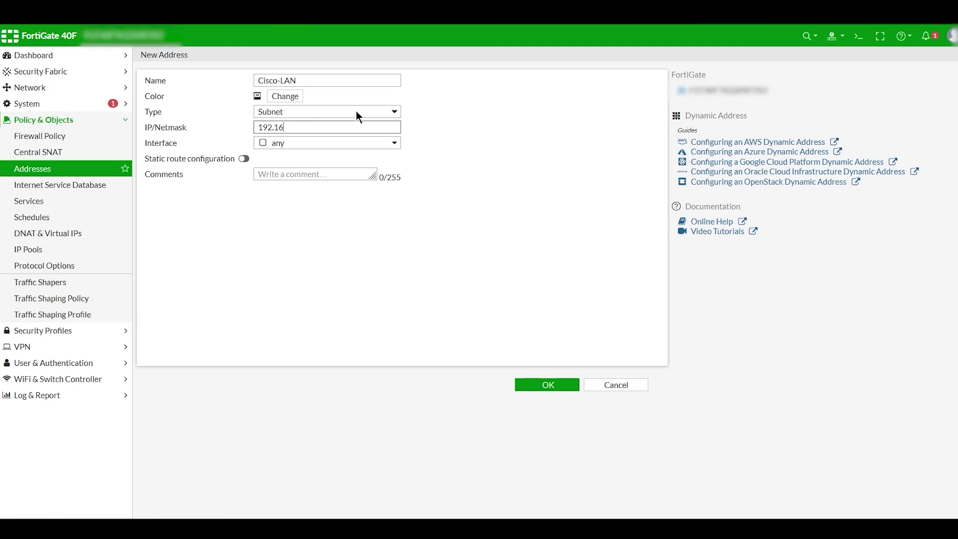
{"action": "type", "text": "8.80.0/24"}
{"action": "left_click", "coordinate": [538, 384]}
Review the new Cisco-LAN and existing 192.168.55.0/24 address entries, then go to IPsec Tunnels
{"action": "mouse_move", "coordinate": [226, 206]}
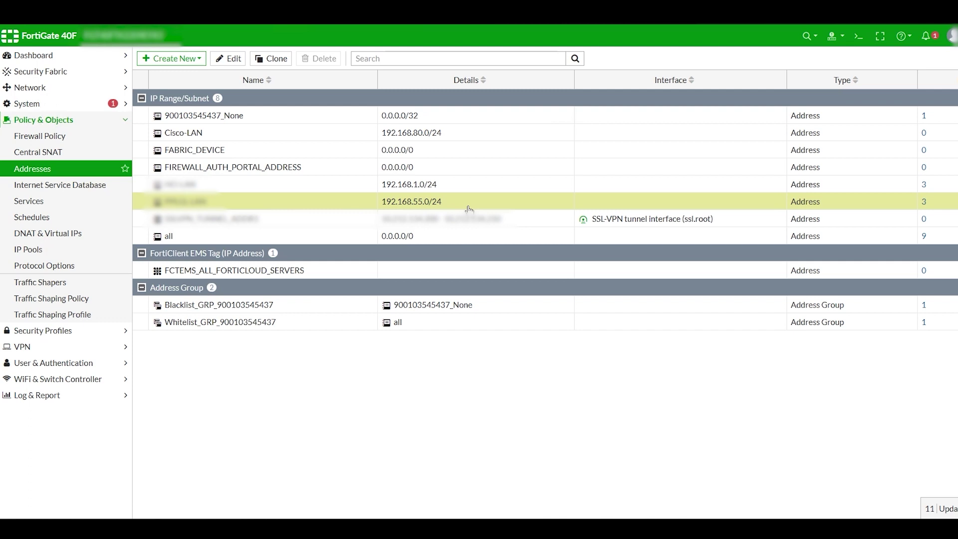
{"action": "left_click_drag", "start_coordinate": [467, 209], "coordinate": [234, 199]}
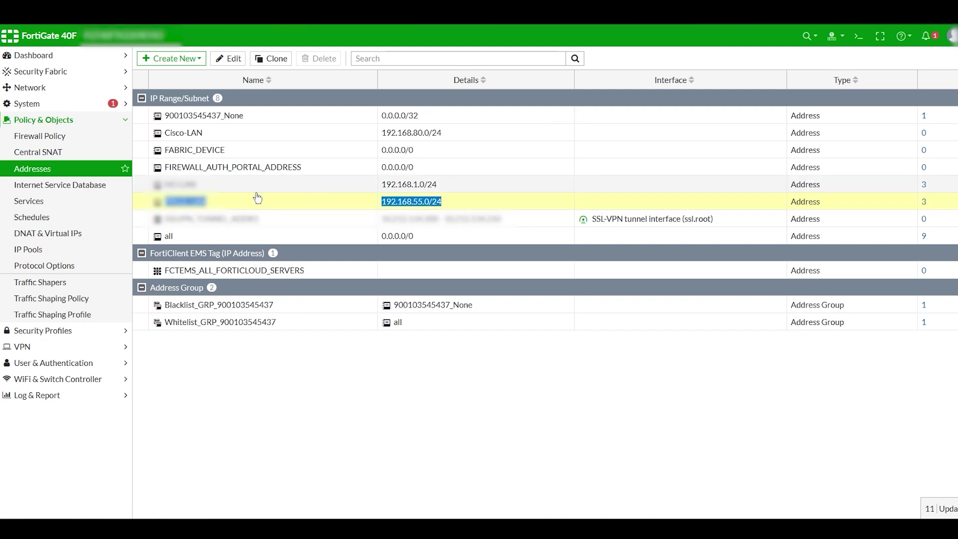
{"action": "left_click", "coordinate": [230, 138]}
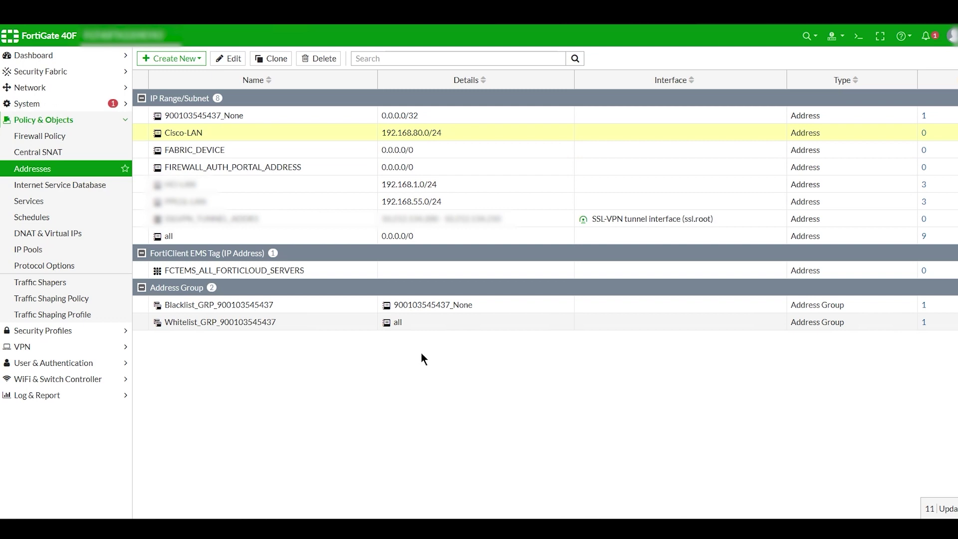
{"action": "left_click", "coordinate": [22, 346]}
{"action": "left_click", "coordinate": [38, 184]}
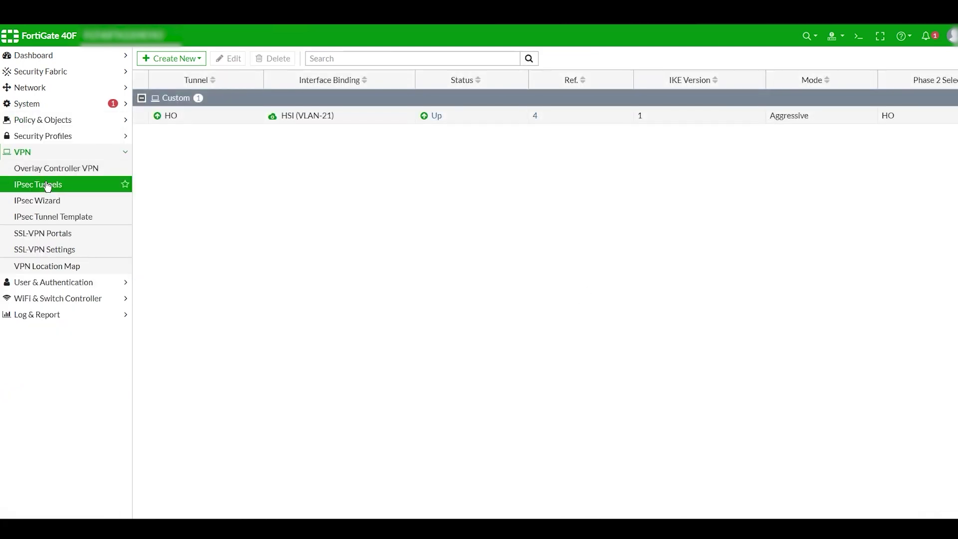
Start a custom IPsec tunnel named cisco
{"action": "left_click", "coordinate": [175, 58]}
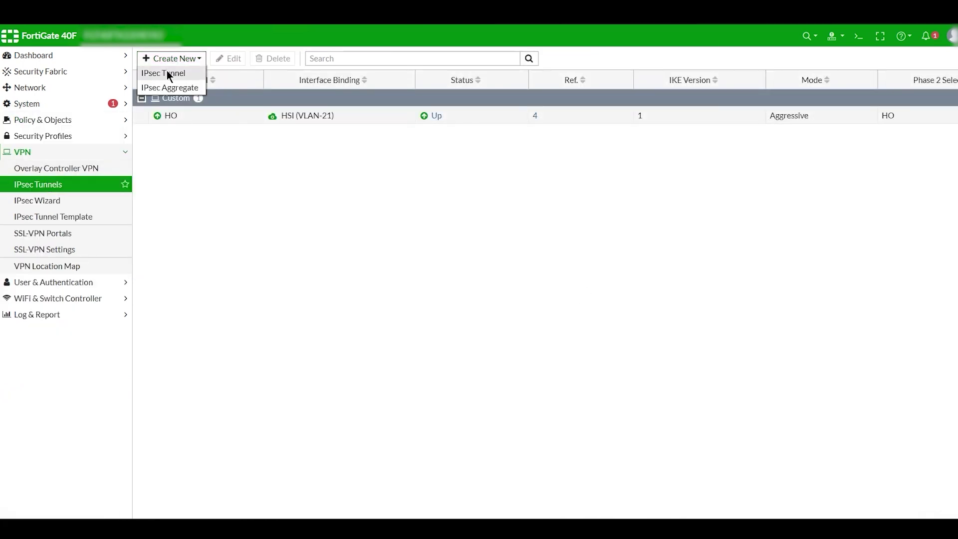
{"action": "left_click", "coordinate": [167, 70]}
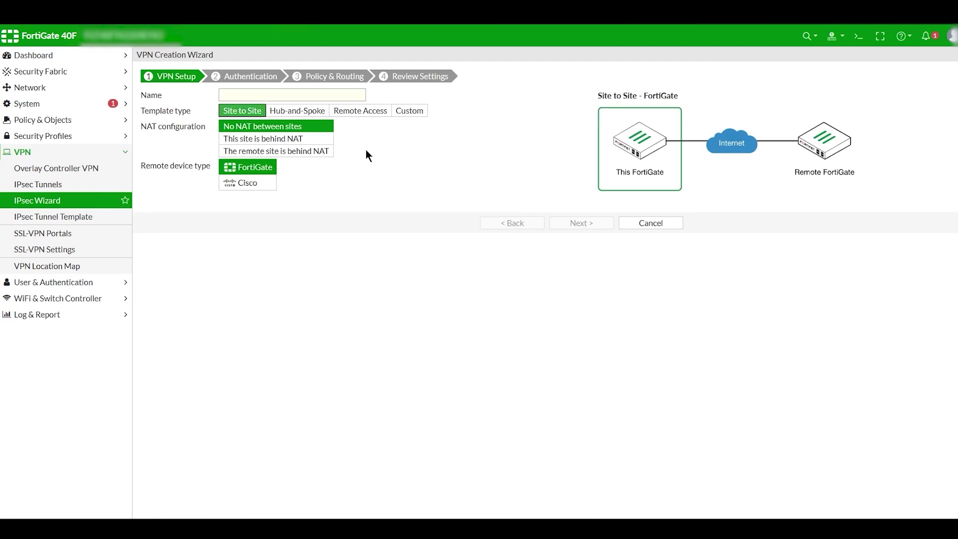
{"action": "left_click", "coordinate": [408, 116]}
{"action": "left_click", "coordinate": [276, 94]}
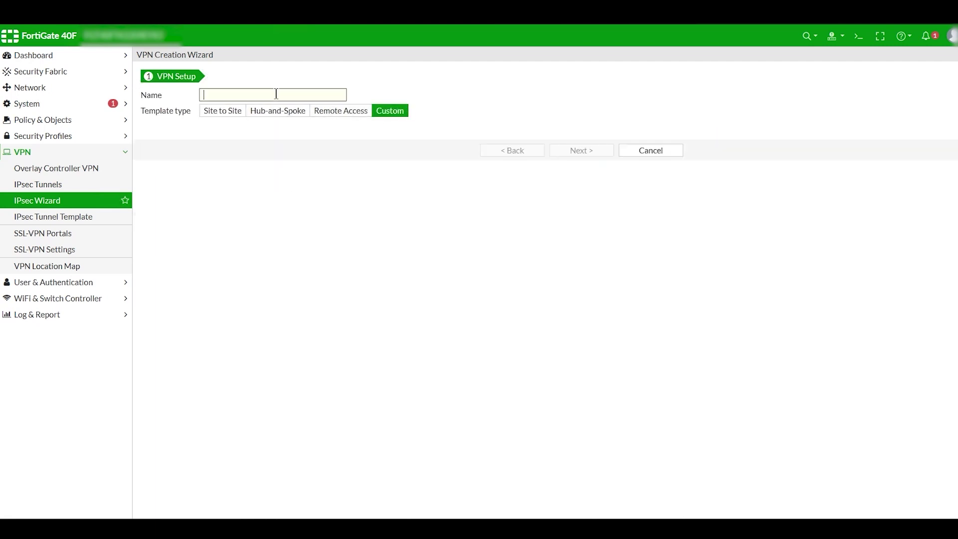
{"action": "type", "text": "cisco"}
{"action": "left_click", "coordinate": [598, 151]}
Set the remote gateway to Dynamic DNS ciscotest.dyndns.org on interface HSI (VLAN-21)
{"action": "left_click", "coordinate": [337, 163]}
{"action": "left_click", "coordinate": [321, 209]}
{"action": "left_click", "coordinate": [287, 181]}
{"action": "type", "text": "ciscotest.dyndns.org"}
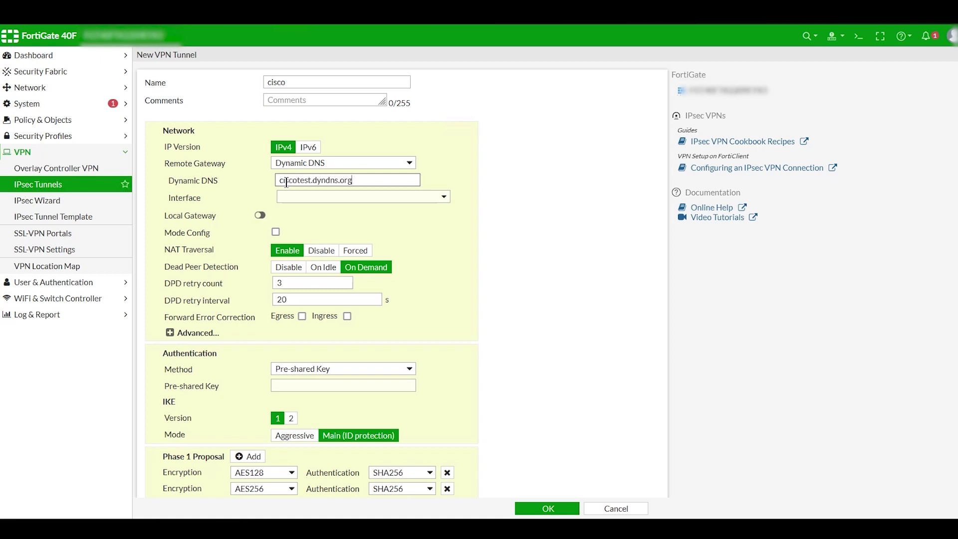
{"action": "left_click", "coordinate": [298, 197]}
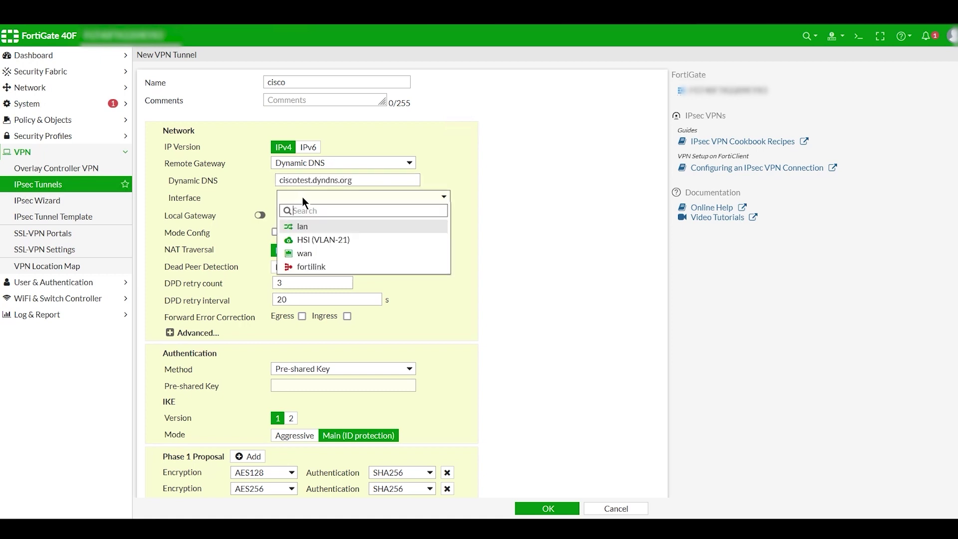
{"action": "left_click", "coordinate": [336, 240]}
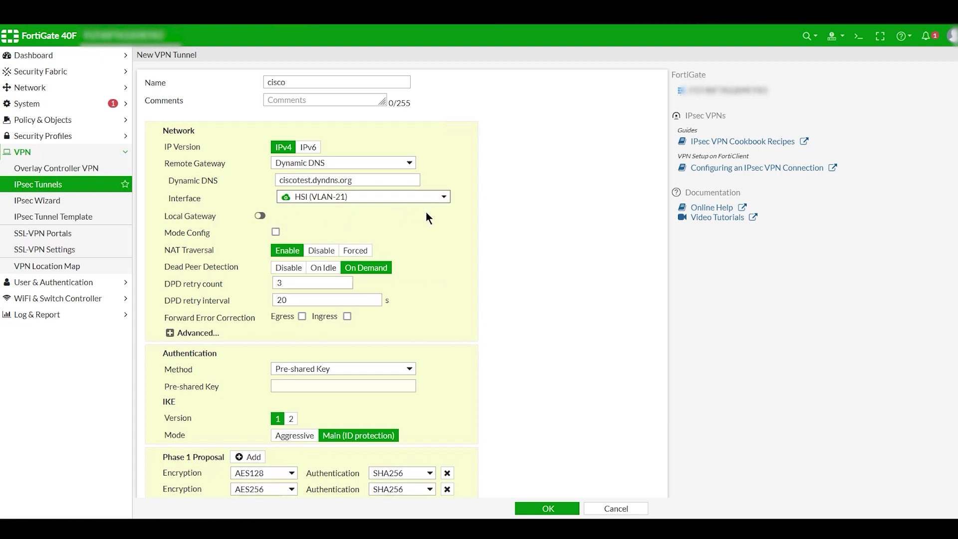
{"action": "left_click", "coordinate": [323, 200]}
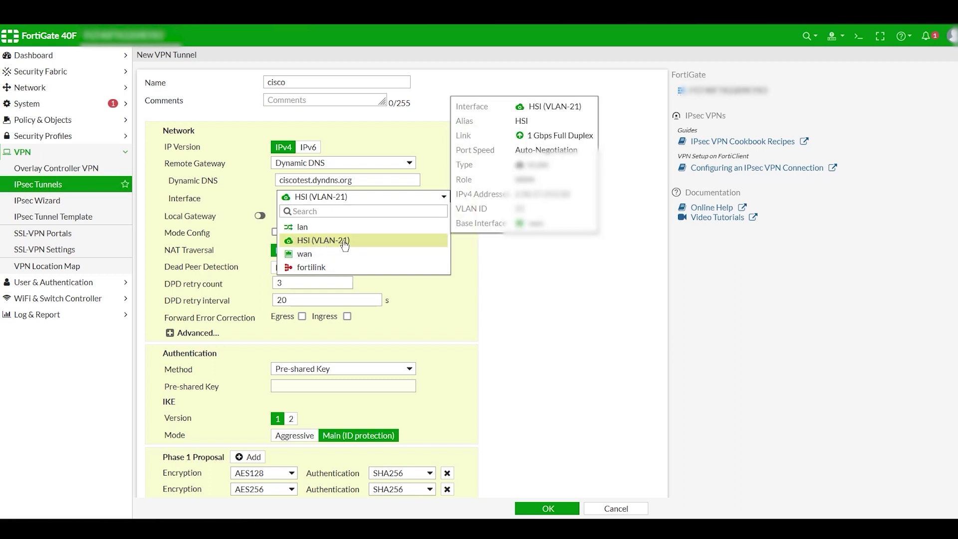
{"action": "left_click", "coordinate": [345, 241]}
Enter the tunnel's pre-shared key
{"action": "scroll", "coordinate": [465, 291], "scroll_direction": "down", "scroll_amount": 2}
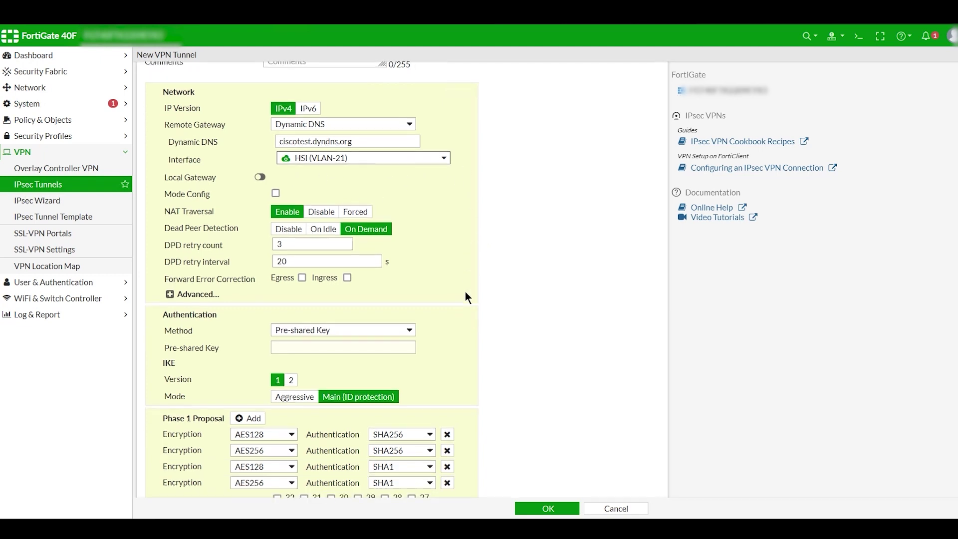
{"action": "left_click", "coordinate": [305, 270]}
{"action": "type", "text": "••••••"}
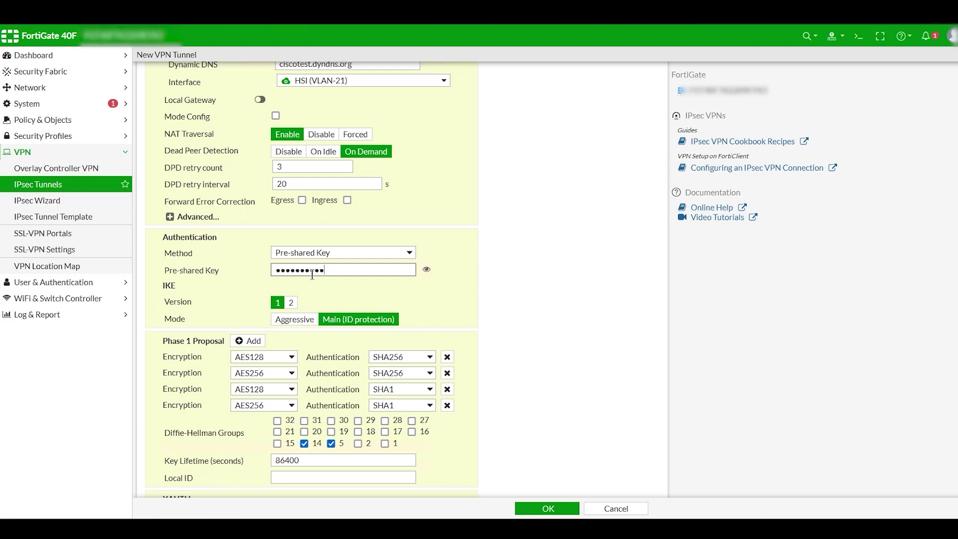
{"action": "left_click", "coordinate": [323, 319]}
Reduce Phase 1 to a single proposal using 3DES encryption and SHA1 authentication
{"action": "scroll", "coordinate": [311, 338], "scroll_direction": "down", "scroll_amount": 1}
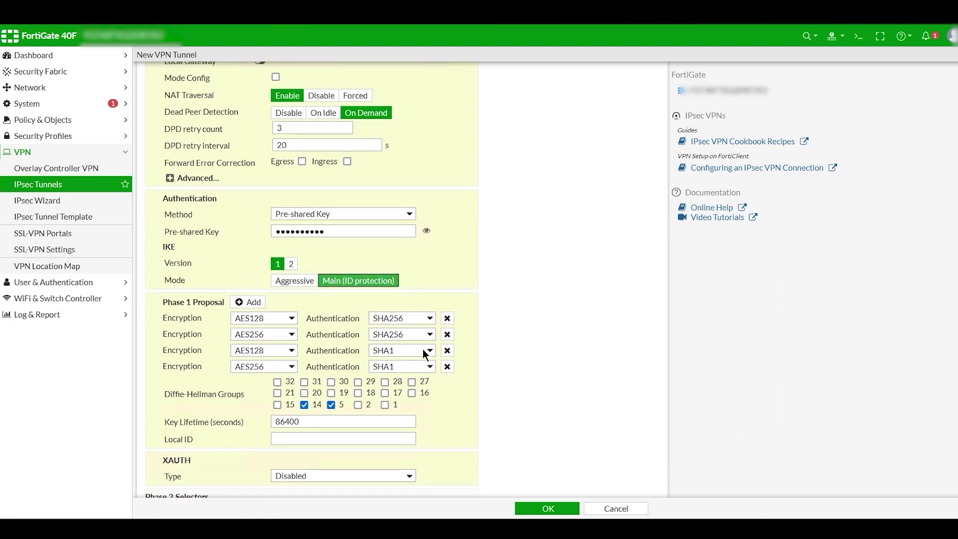
{"action": "left_click", "coordinate": [446, 366]}
{"action": "left_click", "coordinate": [447, 350]}
{"action": "left_click", "coordinate": [446, 334]}
{"action": "left_click", "coordinate": [277, 319]}
{"action": "left_click", "coordinate": [259, 363]}
{"action": "left_click", "coordinate": [411, 315]}
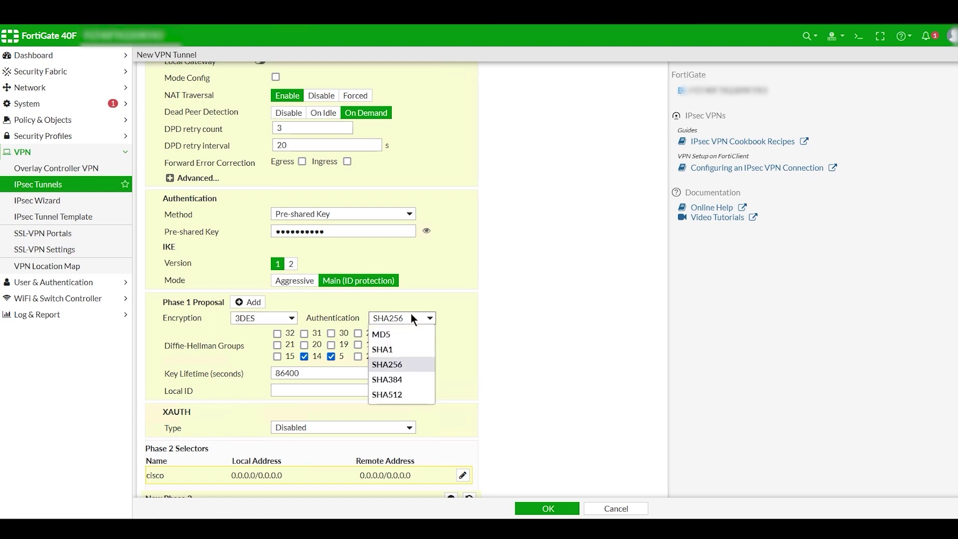
{"action": "left_click", "coordinate": [408, 346]}
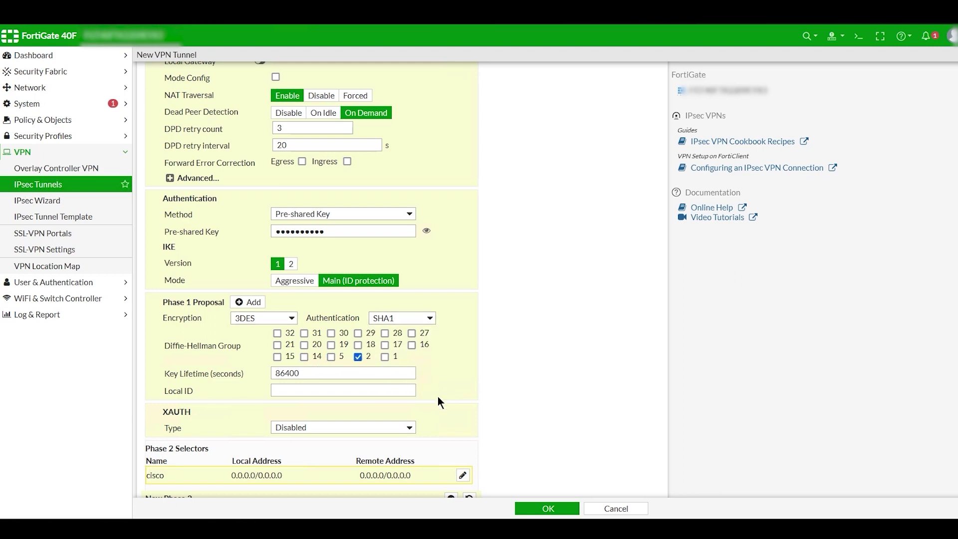
Enter the site's domain name (ending ns.com) as the Phase 1 Local ID
{"action": "scroll", "coordinate": [448, 395], "scroll_direction": "down", "scroll_amount": 1}
{"action": "left_click", "coordinate": [313, 369]}
{"action": "scroll", "coordinate": [436, 358], "scroll_direction": "up", "scroll_amount": 3}
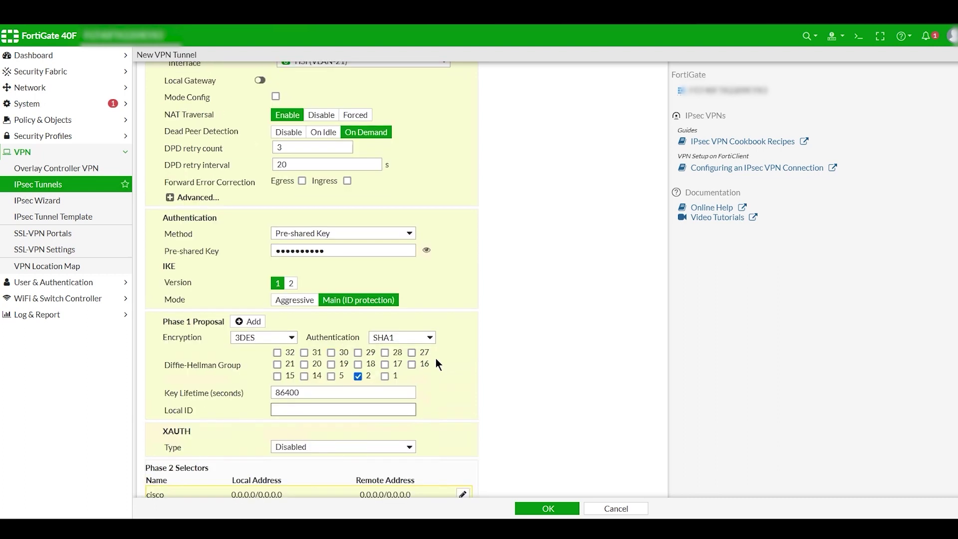
{"action": "scroll", "coordinate": [441, 360], "scroll_direction": "down", "scroll_amount": 2}
{"action": "type", "text": "ns"}
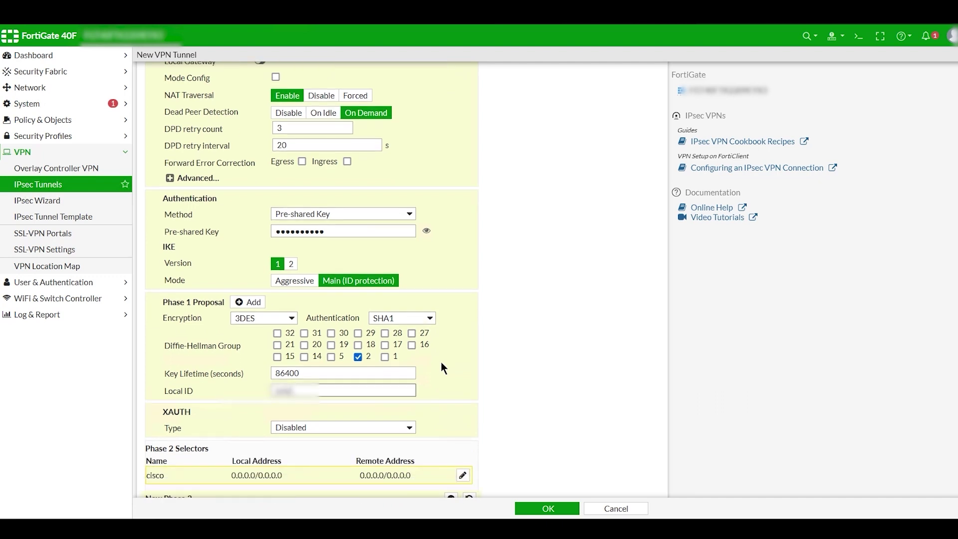
{"action": "type", "text": ".com"}
{"action": "scroll", "coordinate": [232, 388], "scroll_direction": "down", "scroll_amount": 5}
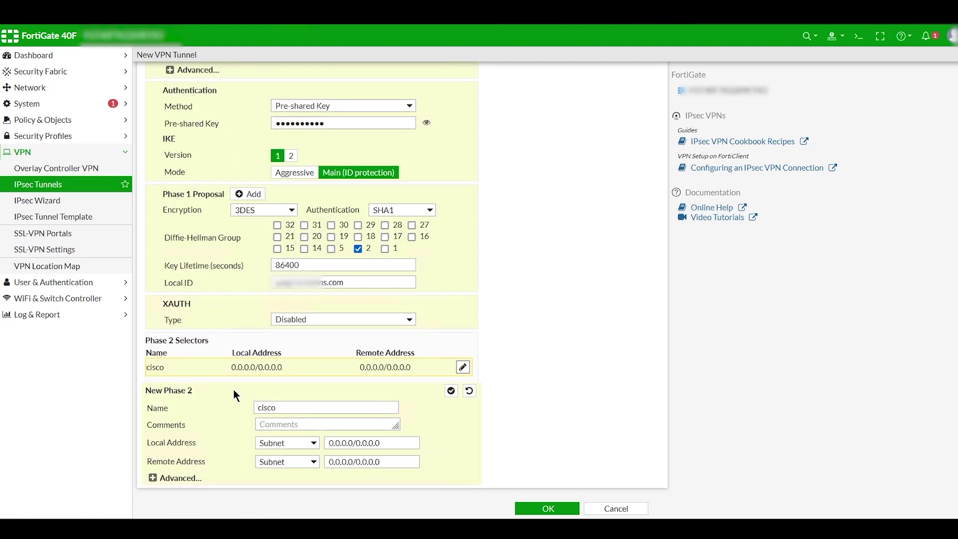
Set the Phase 2 local and remote addresses to the named addresses PPLGL-LAN and Cisco-LAN
{"action": "left_click", "coordinate": [314, 442]}
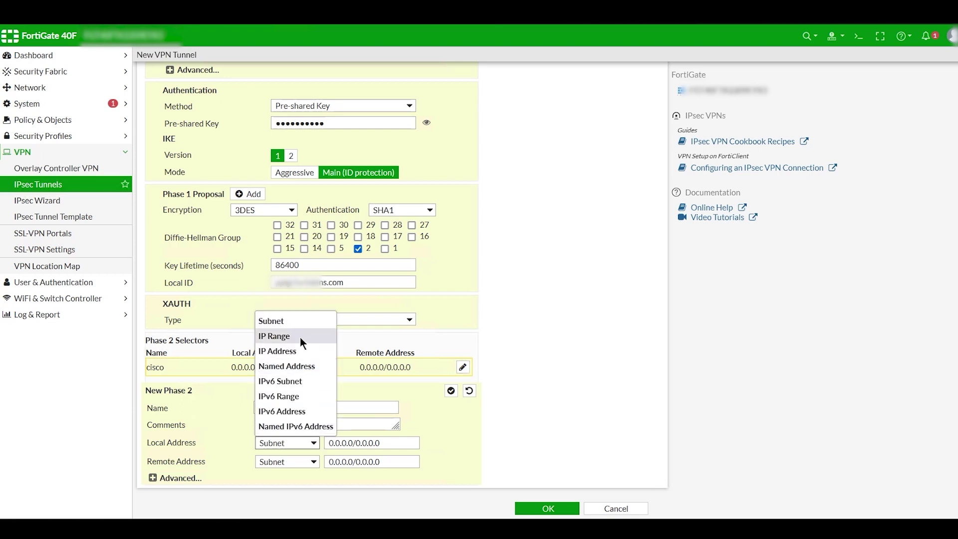
{"action": "left_click", "coordinate": [300, 367]}
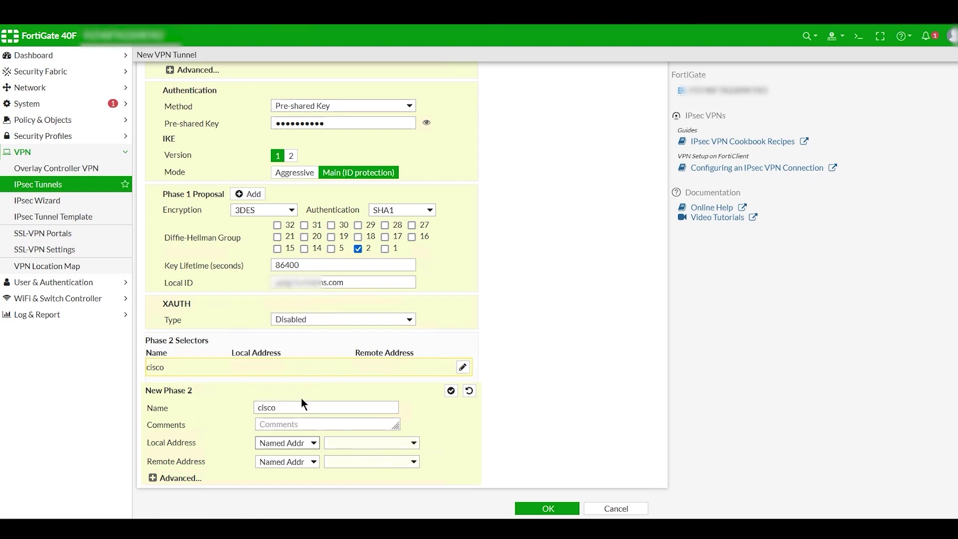
{"action": "left_click", "coordinate": [407, 444]}
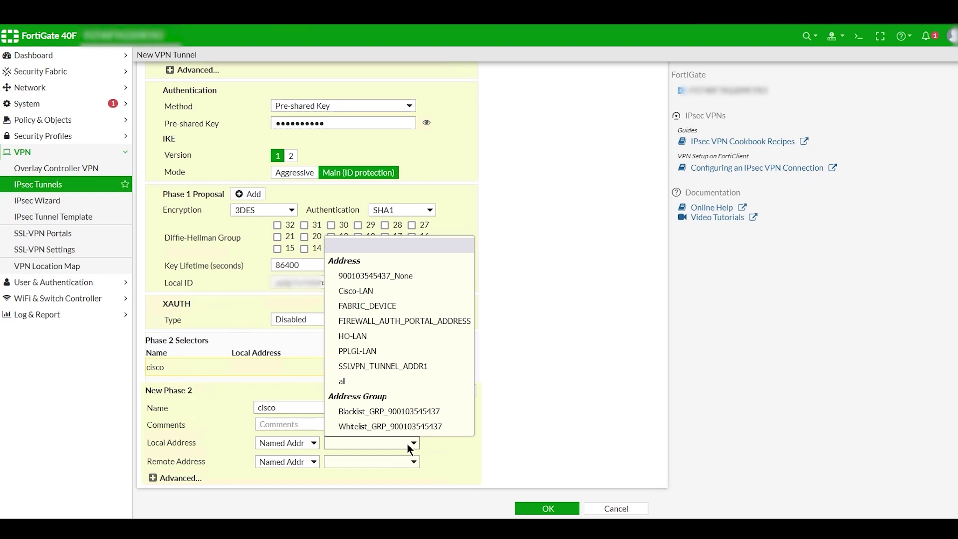
{"action": "left_click", "coordinate": [369, 351]}
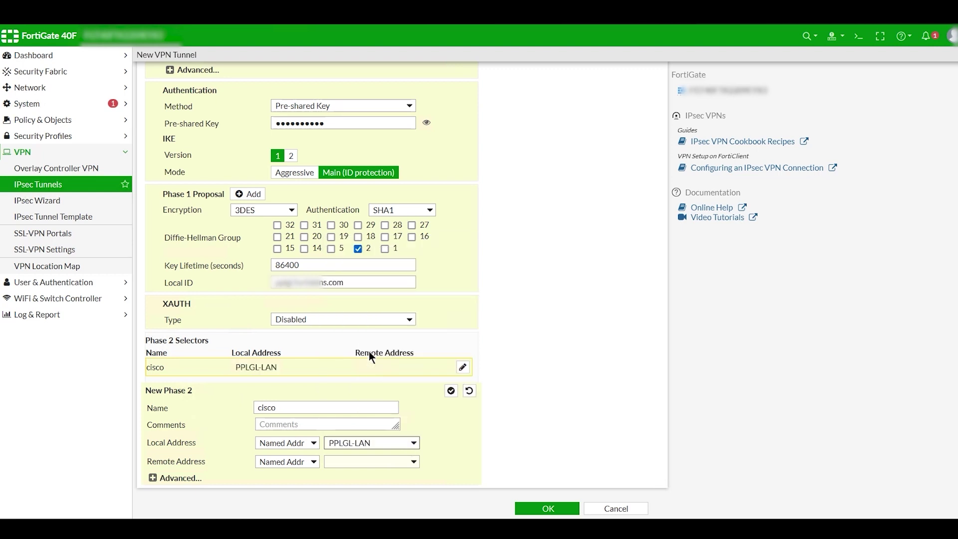
{"action": "left_click", "coordinate": [373, 461]}
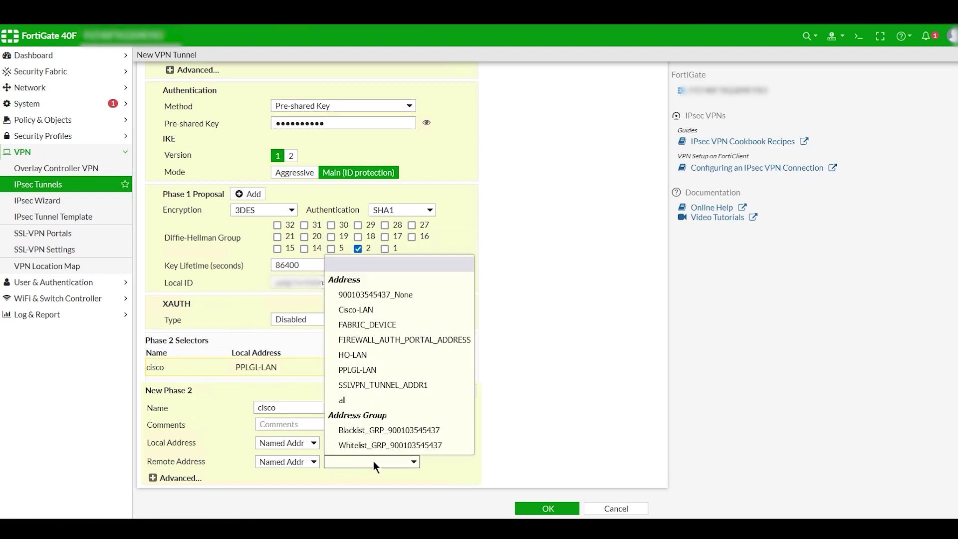
{"action": "left_click", "coordinate": [358, 309]}
In the advanced Phase 2 settings, keep only one proposal using 3DES encryption with SHA1
{"action": "left_click", "coordinate": [191, 478]}
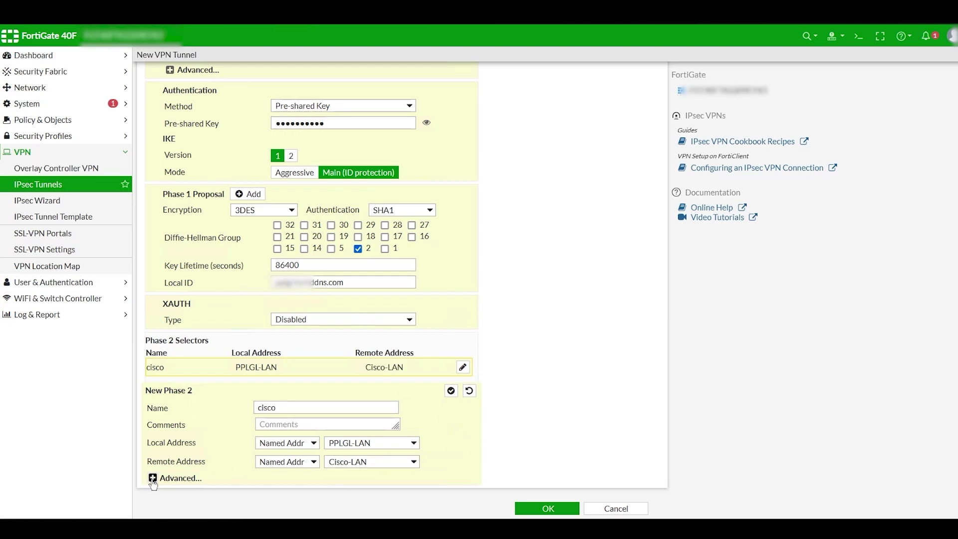
{"action": "scroll", "coordinate": [198, 450], "scroll_direction": "down", "scroll_amount": 4}
{"action": "left_click", "coordinate": [324, 392]}
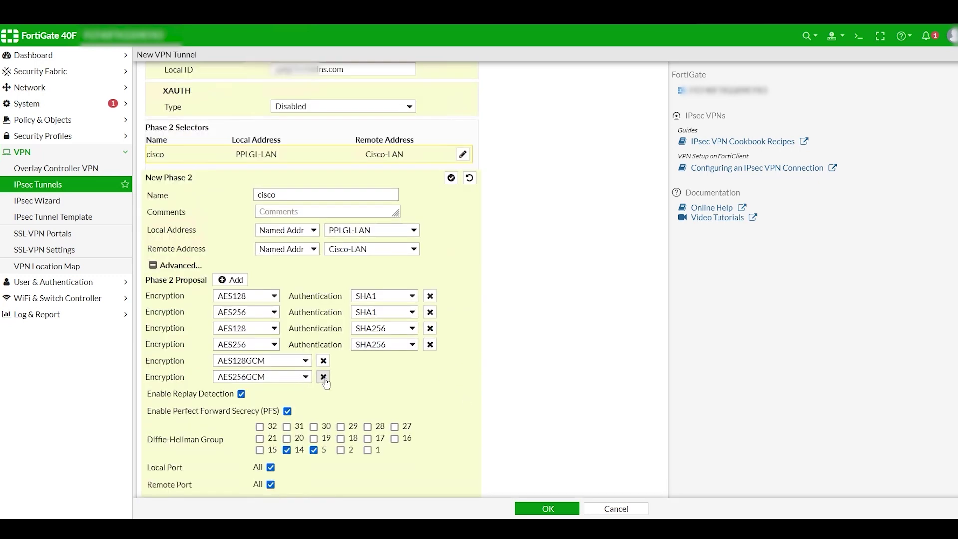
{"action": "left_click", "coordinate": [324, 376]}
{"action": "left_click", "coordinate": [324, 360]}
{"action": "left_click", "coordinate": [430, 344]}
{"action": "left_click", "coordinate": [429, 328]}
{"action": "left_click", "coordinate": [429, 311]}
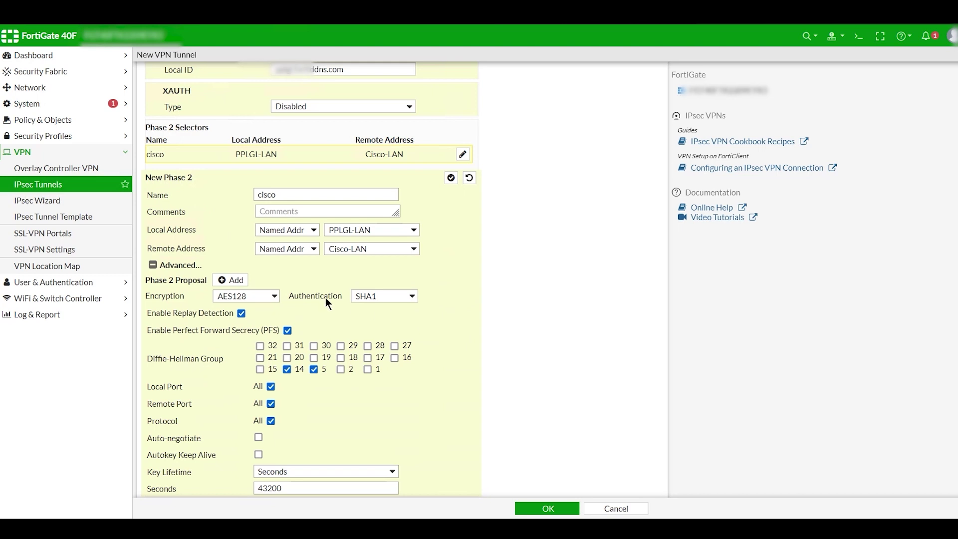
{"action": "left_click", "coordinate": [270, 298]}
{"action": "left_click", "coordinate": [264, 339]}
{"action": "left_click", "coordinate": [392, 295]}
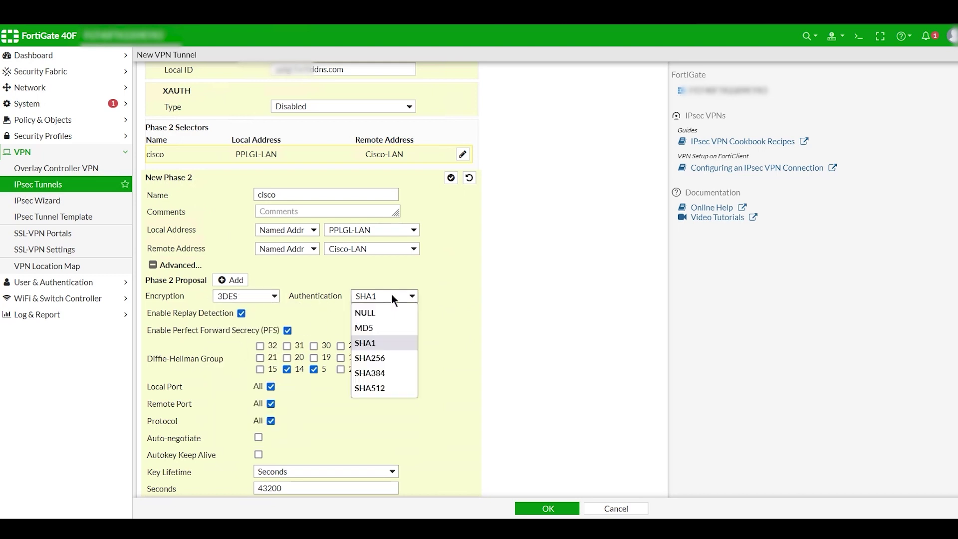
{"action": "left_click", "coordinate": [384, 342]}
Use only DH group 2 for Phase 2 and save the cisco tunnel
{"action": "left_click", "coordinate": [314, 369]}
{"action": "left_click", "coordinate": [287, 369]}
{"action": "left_click", "coordinate": [341, 369]}
{"action": "scroll", "coordinate": [273, 432], "scroll_direction": "down", "scroll_amount": 1}
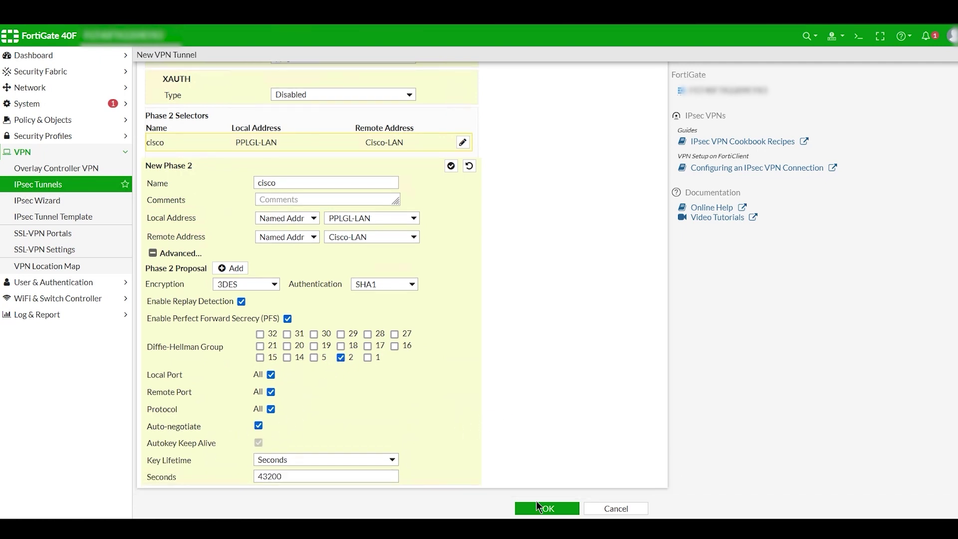
{"action": "left_click", "coordinate": [537, 506]}
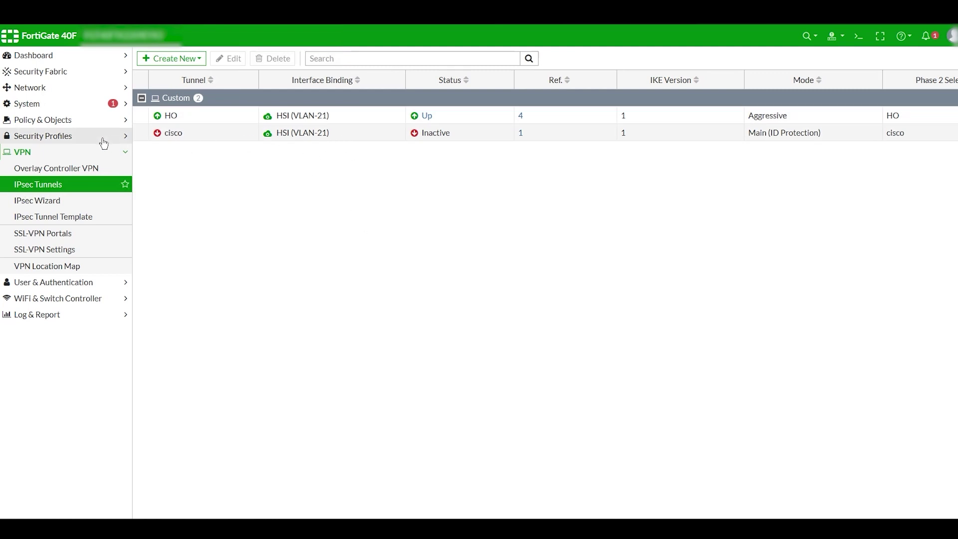
Create a new firewall policy named GL>CISCO from lan into the cisco tunnel
{"action": "left_click", "coordinate": [42, 121]}
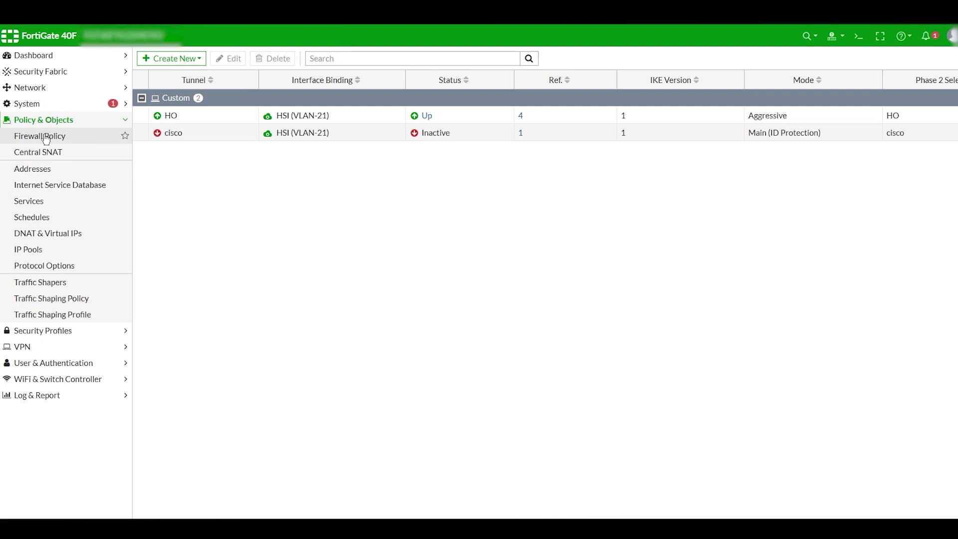
{"action": "left_click", "coordinate": [44, 136]}
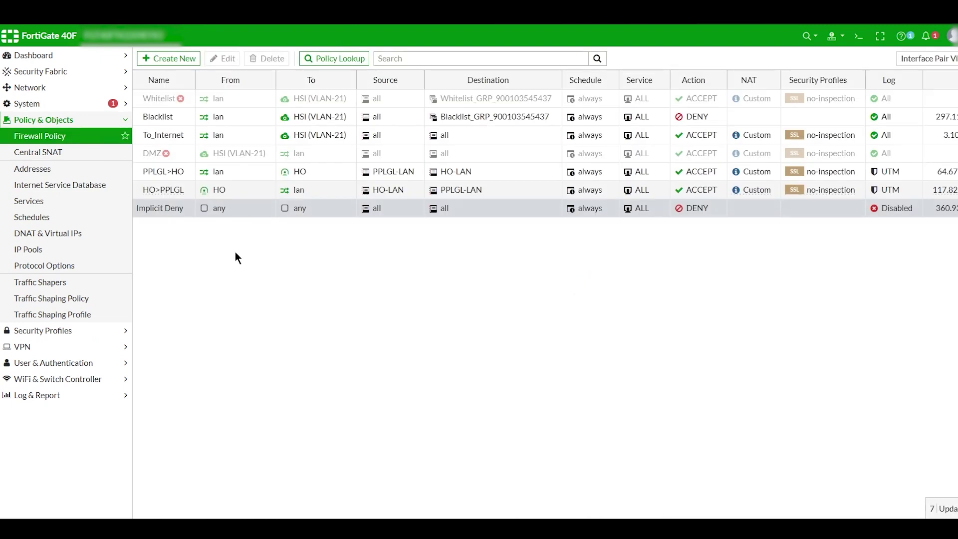
{"action": "left_click", "coordinate": [161, 59]}
{"action": "left_click", "coordinate": [261, 89]}
{"action": "type", "text": "GL>CISCO"}
{"action": "left_click", "coordinate": [326, 105]}
{"action": "left_click", "coordinate": [274, 147]}
{"action": "left_click", "coordinate": [276, 121]}
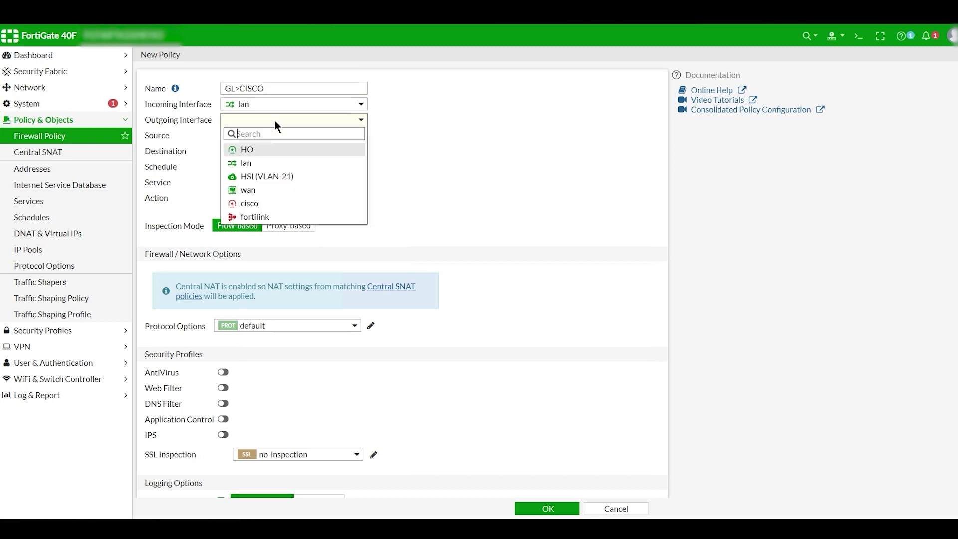
{"action": "left_click", "coordinate": [255, 206]}
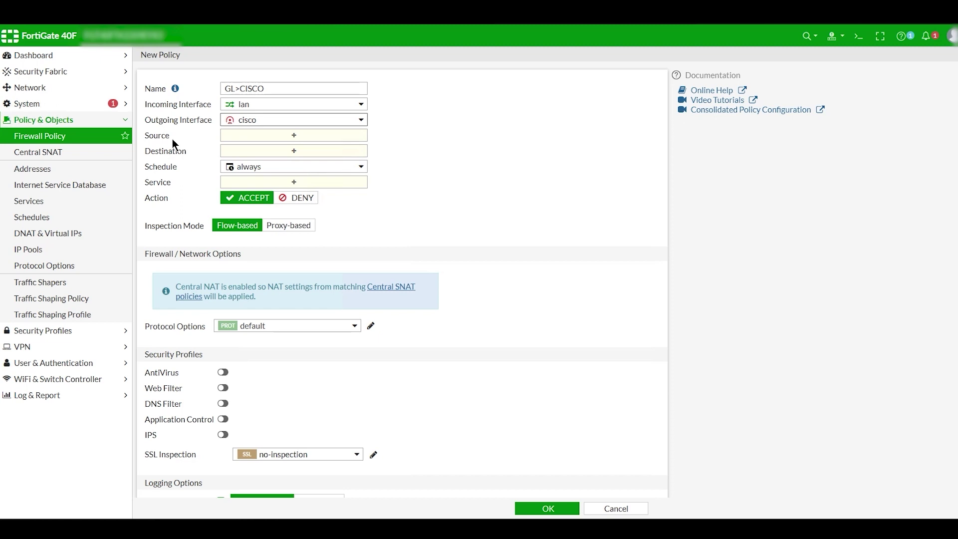
Set source PPLGL-LAN, destination Cisco-LAN and service ALL, then save the GL>CISCO policy
{"action": "left_click", "coordinate": [275, 136]}
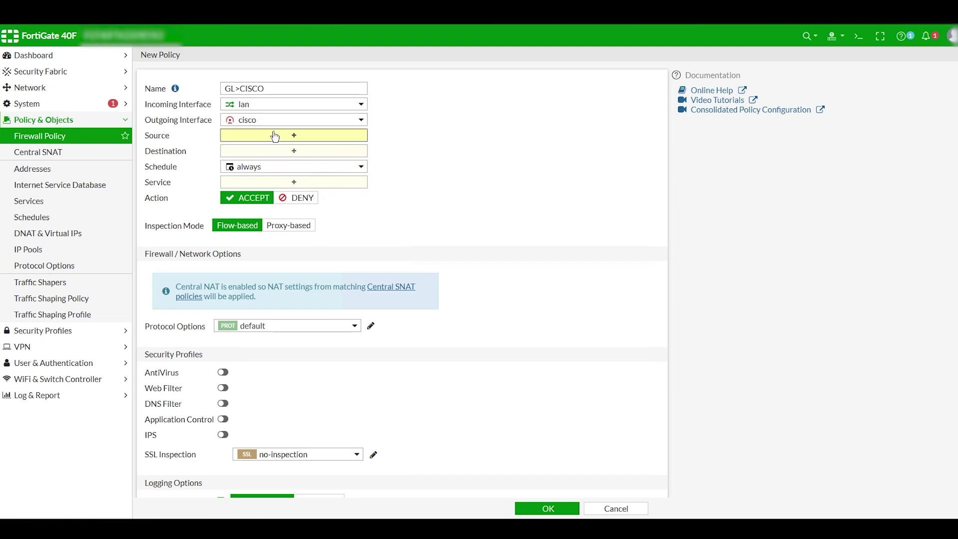
{"action": "left_click", "coordinate": [548, 233]}
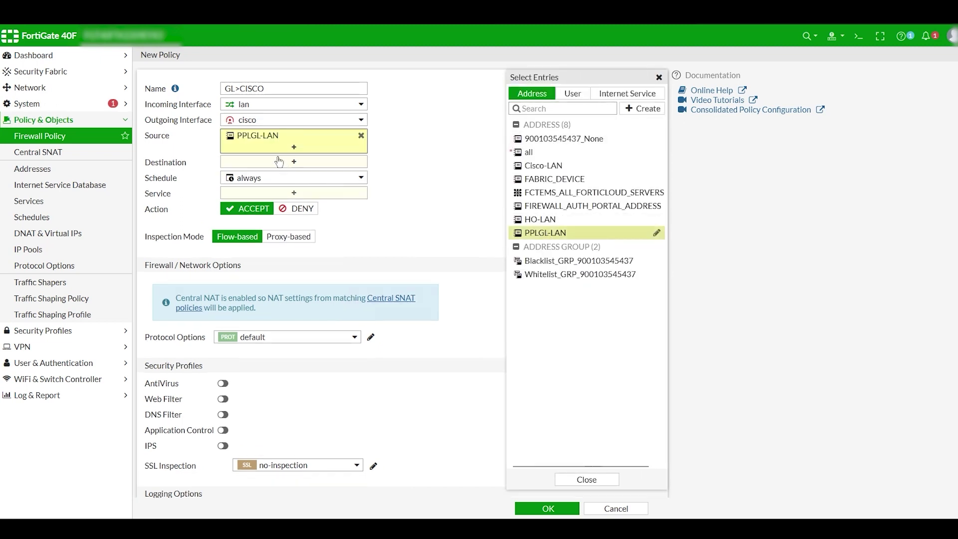
{"action": "left_click", "coordinate": [267, 164]}
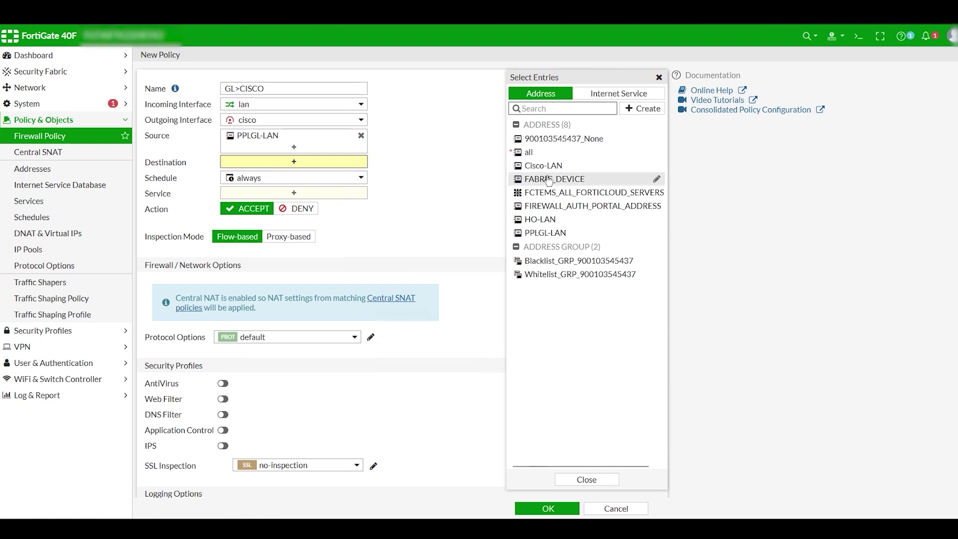
{"action": "left_click", "coordinate": [551, 169]}
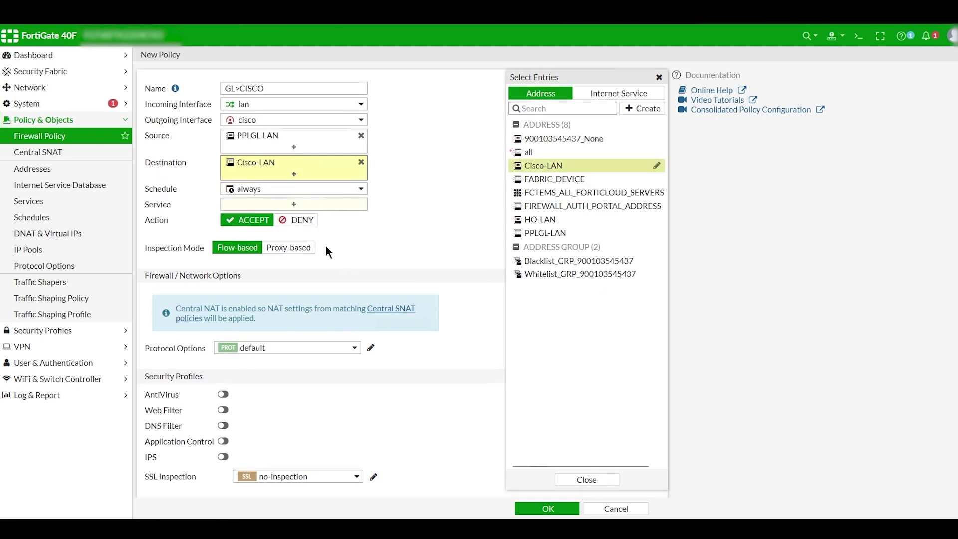
{"action": "left_click", "coordinate": [301, 205]}
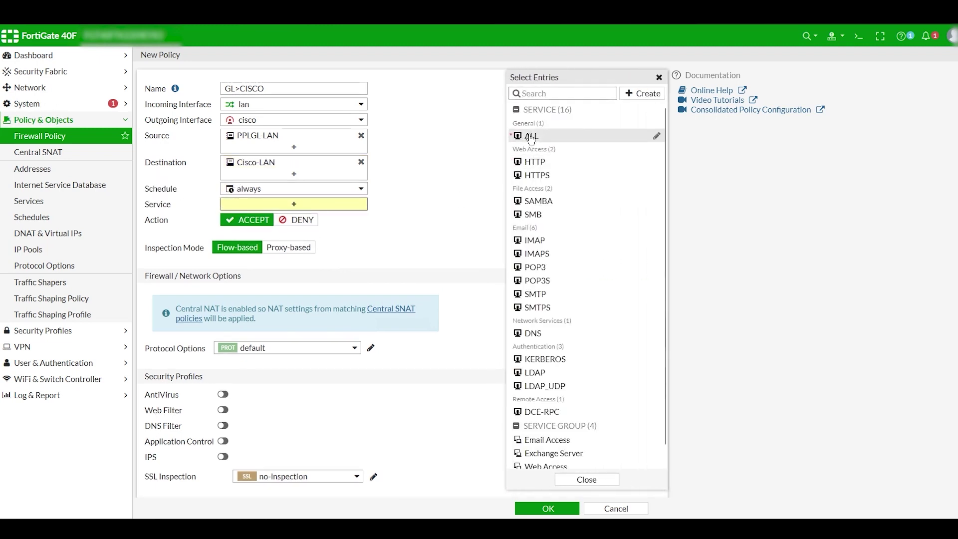
{"action": "left_click", "coordinate": [529, 135]}
{"action": "left_click", "coordinate": [435, 190]}
{"action": "scroll", "coordinate": [464, 216], "scroll_direction": "down", "scroll_amount": 2}
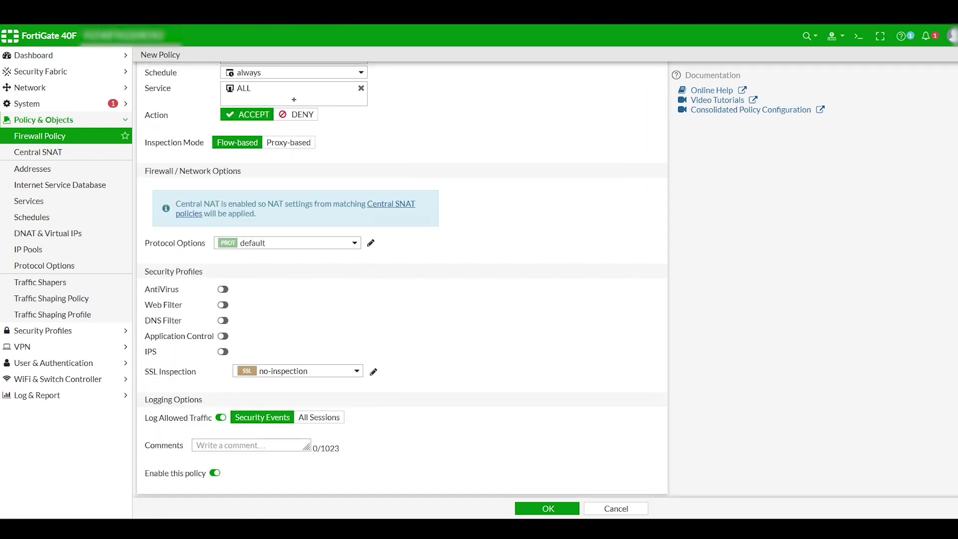
{"action": "left_click", "coordinate": [520, 510]}
{"action": "left_click", "coordinate": [534, 507]}
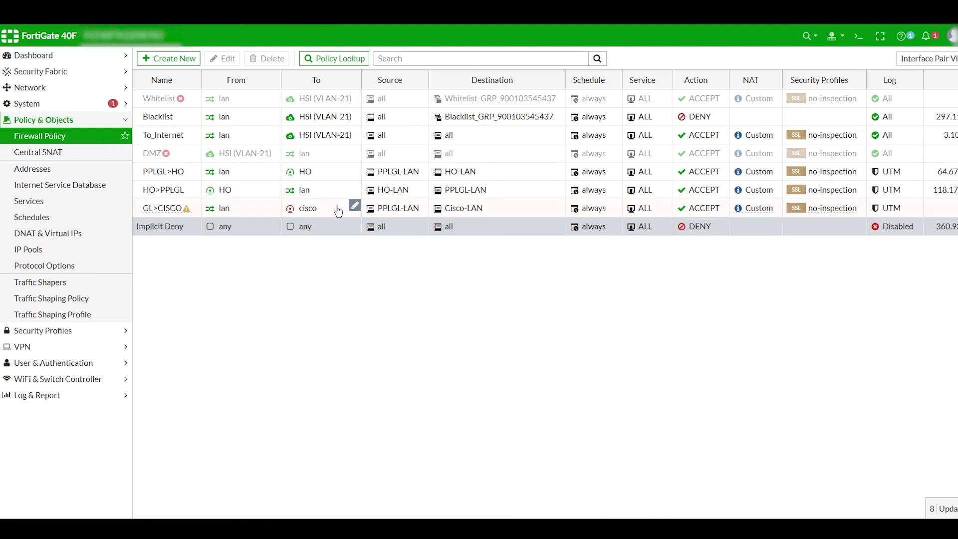
Create the reverse cisco-to-lan policy from GL>CISCO and open it for editing
{"action": "right_click", "coordinate": [325, 212]}
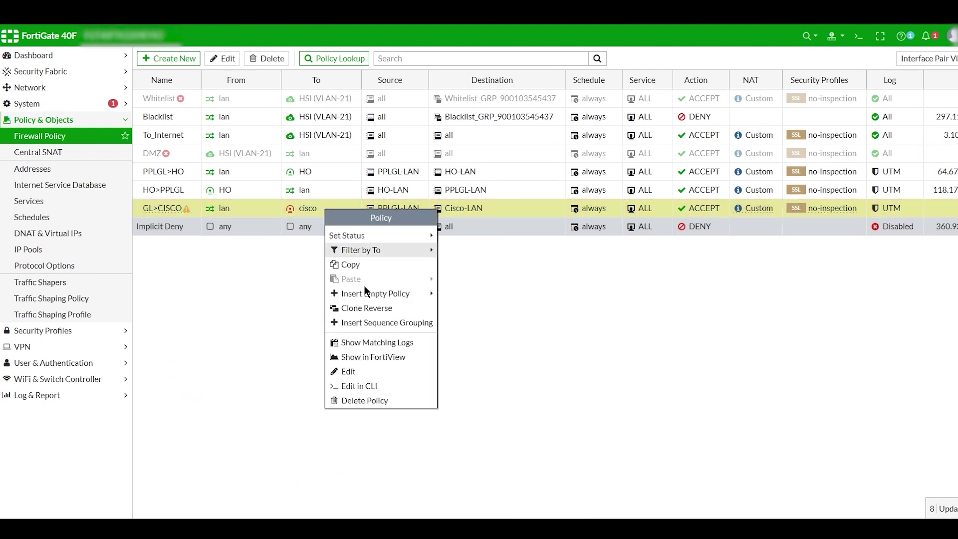
{"action": "left_click", "coordinate": [360, 308]}
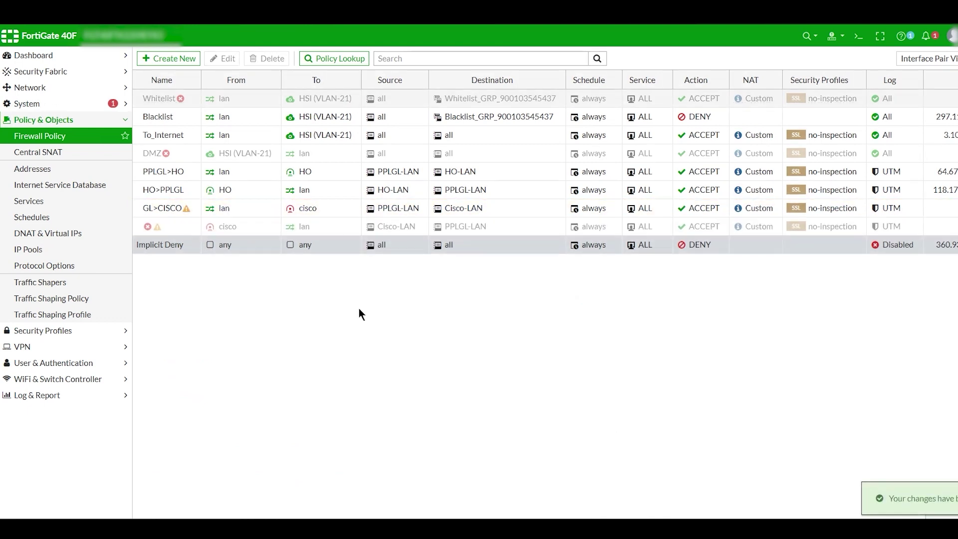
{"action": "left_click", "coordinate": [327, 229]}
{"action": "double_click", "coordinate": [327, 229]}
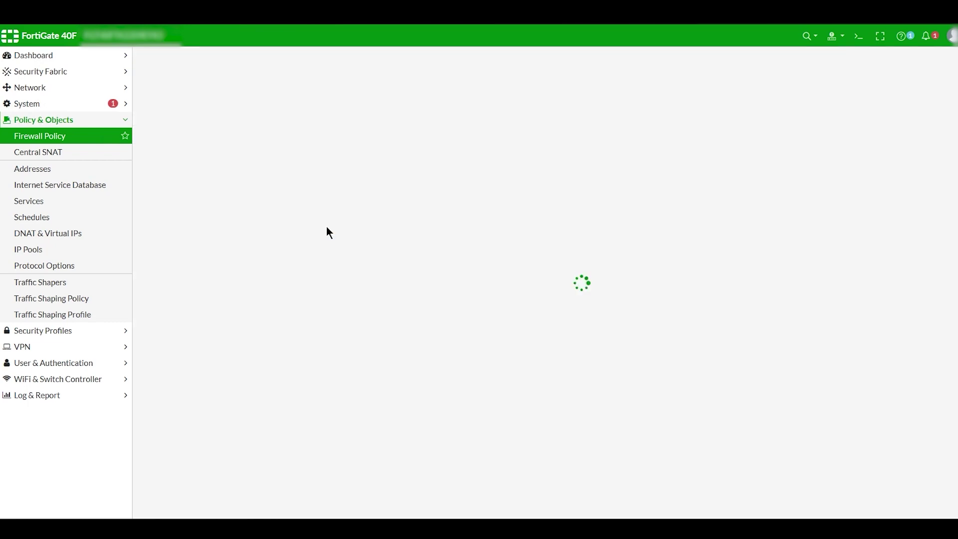
Name the reverse policy CISCO>GL, enable it and save it
{"action": "left_click", "coordinate": [240, 87]}
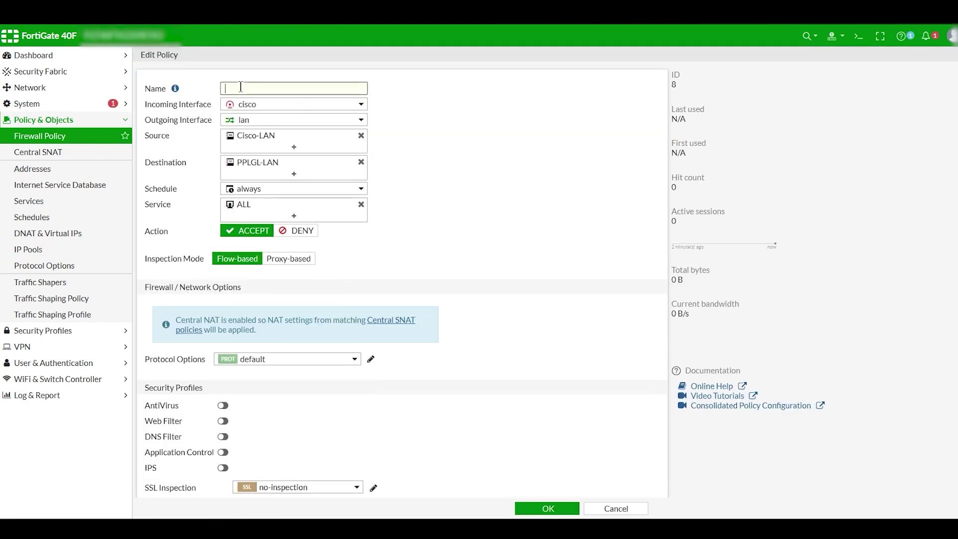
{"action": "type", "text": "CISCO>GL"}
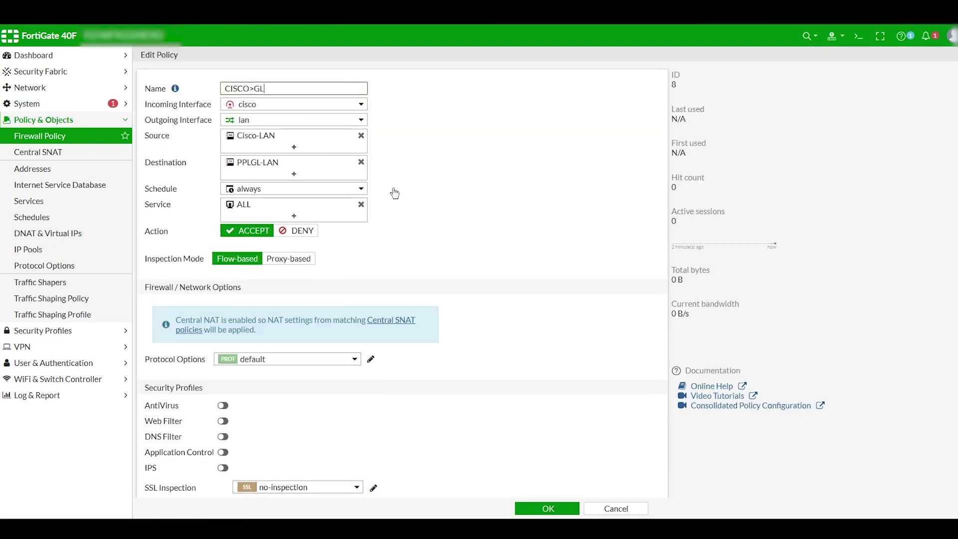
{"action": "scroll", "coordinate": [520, 243], "scroll_direction": "down", "scroll_amount": 3}
{"action": "left_click", "coordinate": [216, 467]}
{"action": "left_click", "coordinate": [521, 508]}
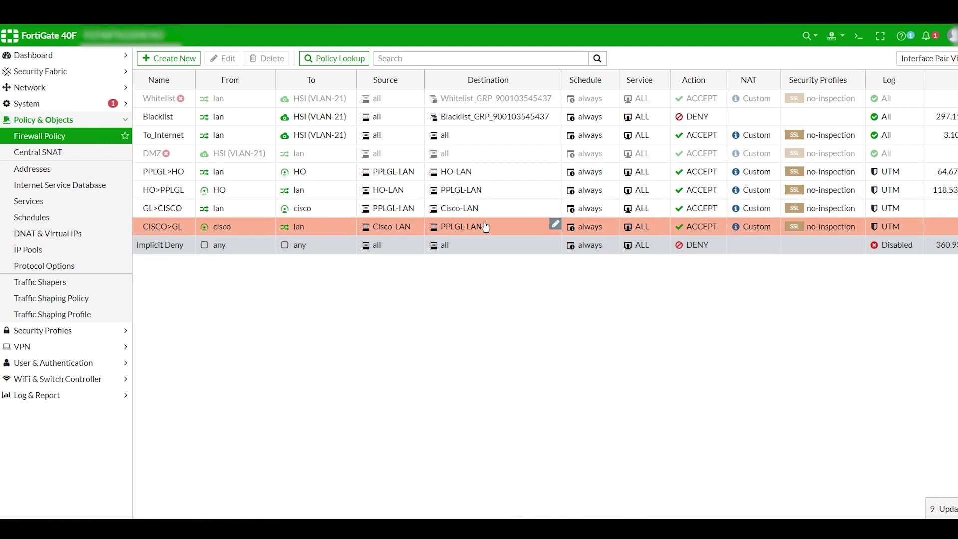
{"action": "mouse_move", "coordinate": [302, 212]}
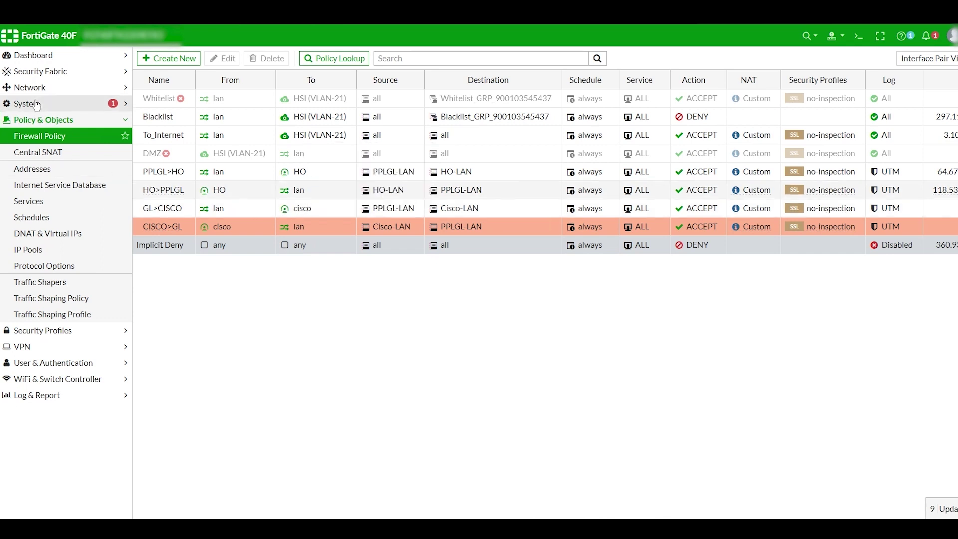
Check the IPsec tunnel status, then add a static route 192.168.80.0/24 via the cisco tunnel
{"action": "left_click", "coordinate": [32, 55]}
{"action": "left_click", "coordinate": [40, 164]}
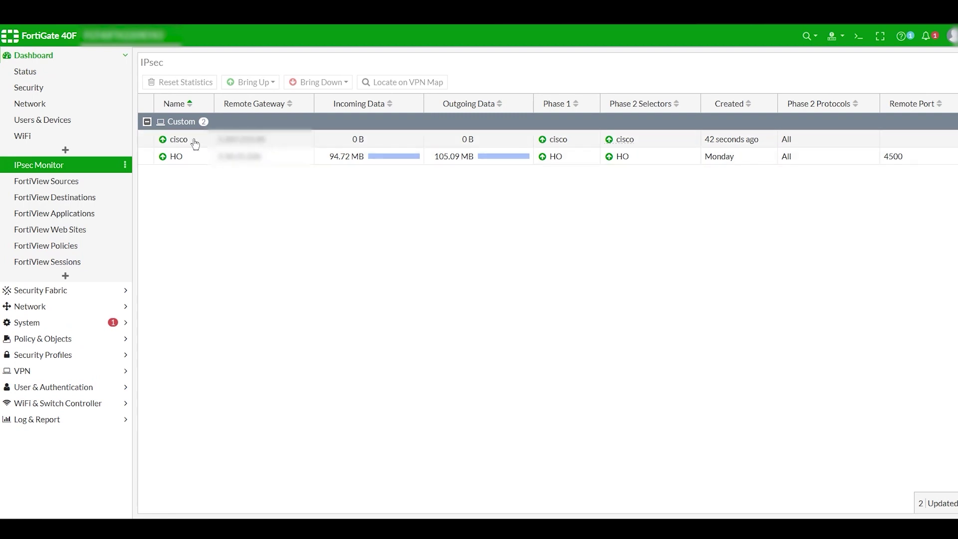
{"action": "left_click", "coordinate": [30, 306]}
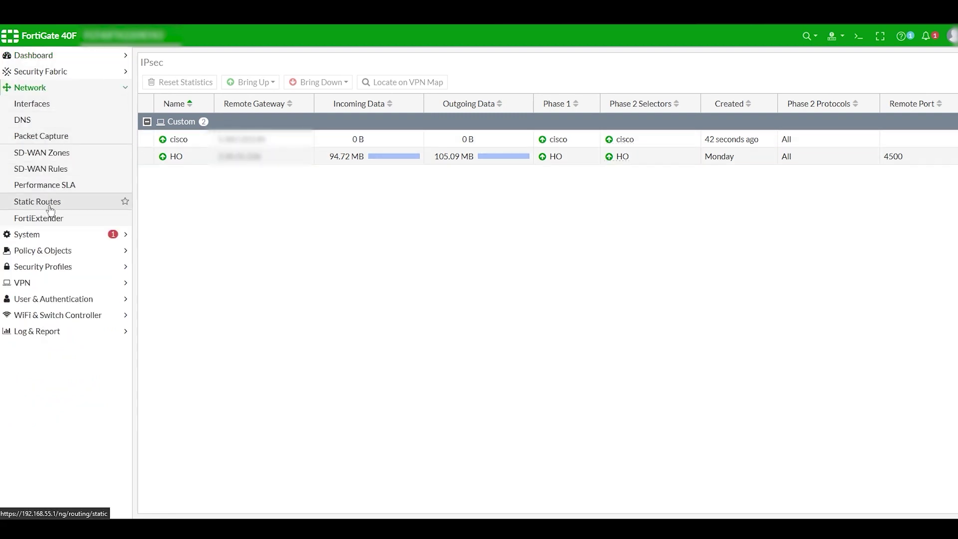
{"action": "left_click", "coordinate": [49, 209]}
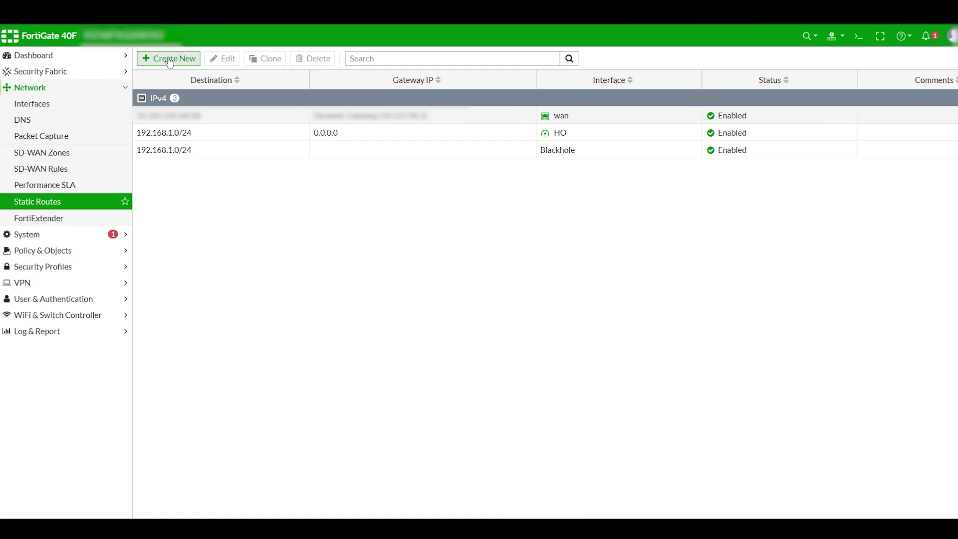
{"action": "left_click", "coordinate": [169, 58]}
{"action": "left_click", "coordinate": [338, 120]}
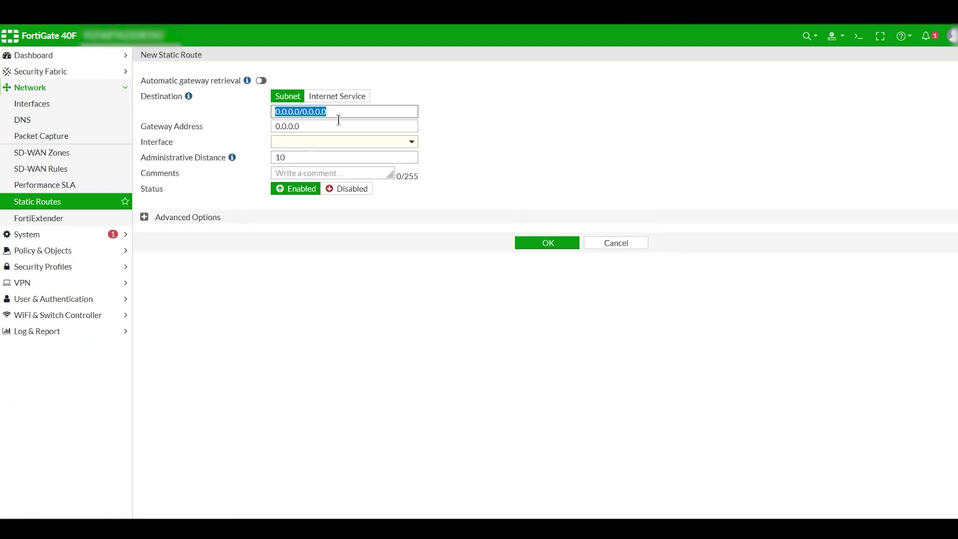
{"action": "type", "text": "192.168"}
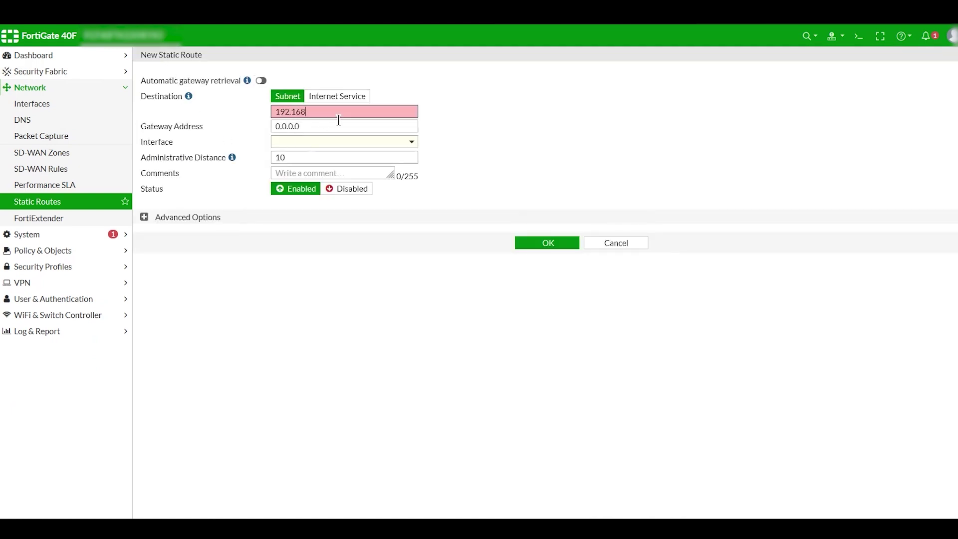
{"action": "type", "text": ".80.0/24"}
{"action": "key", "text": "Tab"}
{"action": "left_click", "coordinate": [329, 142]}
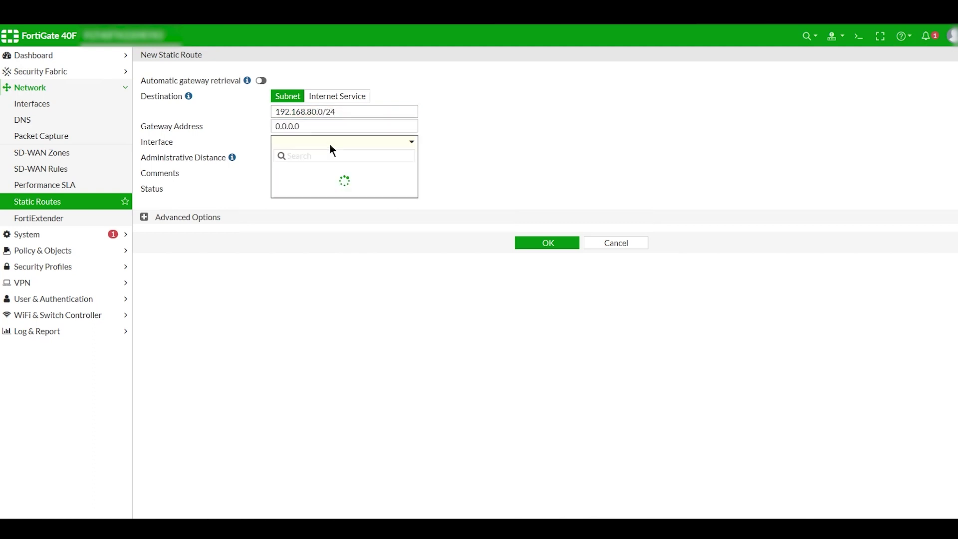
{"action": "left_click", "coordinate": [301, 171]}
{"action": "left_click", "coordinate": [545, 226]}
Add a second static route for 192.168.80.0/24 to Blackhole
{"action": "left_click", "coordinate": [167, 59]}
{"action": "left_click", "coordinate": [328, 116]}
{"action": "type", "text": "192.168.80.0/24"}
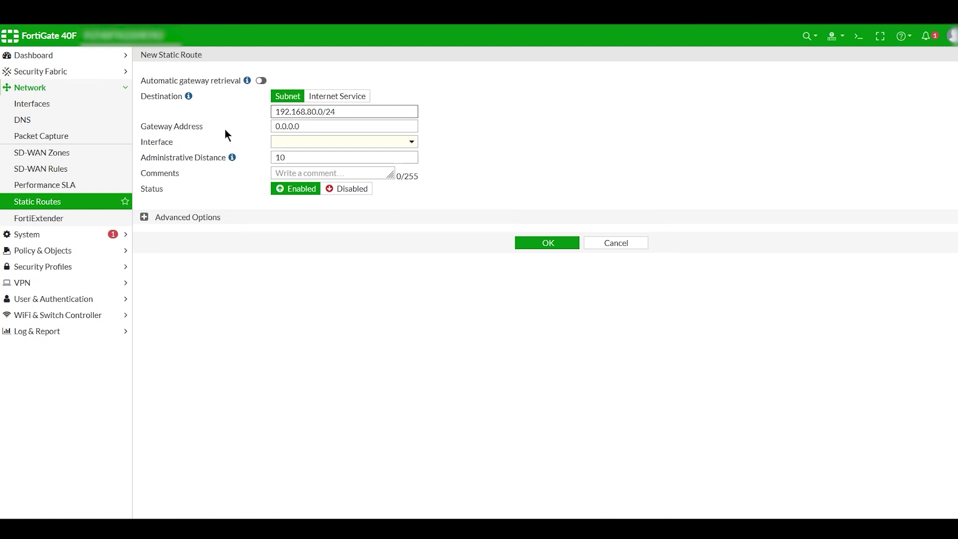
{"action": "left_click", "coordinate": [274, 142]}
{"action": "left_click", "coordinate": [325, 243]}
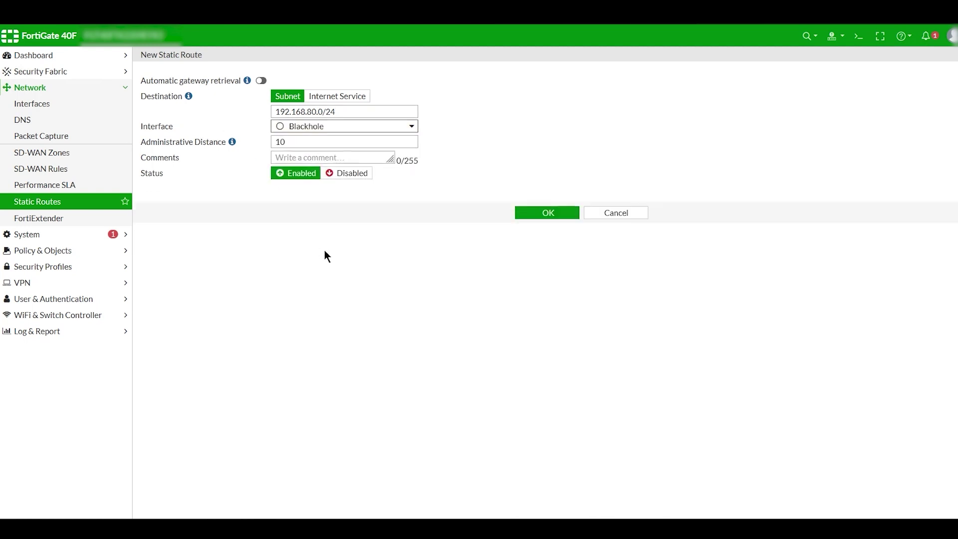
{"action": "left_click", "coordinate": [544, 209]}
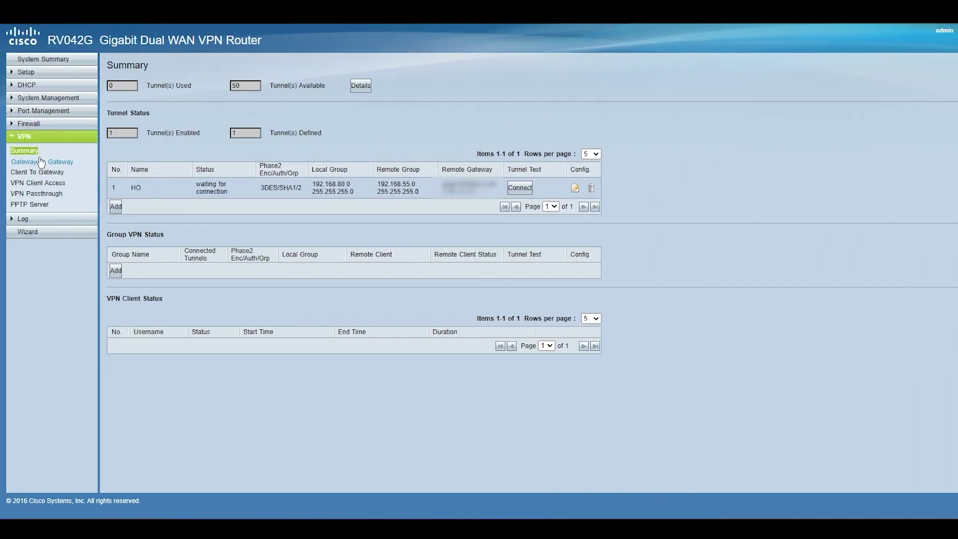
Refresh the VPN Summary so the HO tunnel shows Connected
{"action": "left_click", "coordinate": [28, 149]}
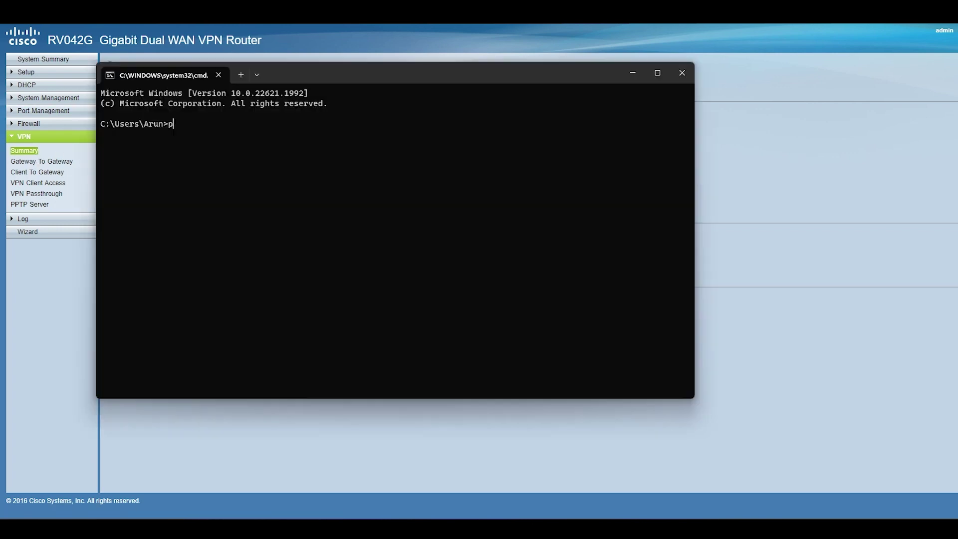
Ping 192.168.55.1, 192.168.80.1, 192.168.80.100 and 192.168.55.50, confirming replies across the tunnel
{"action": "type", "text": "ping 192.168.55.1"}
{"action": "key", "text": "Return"}
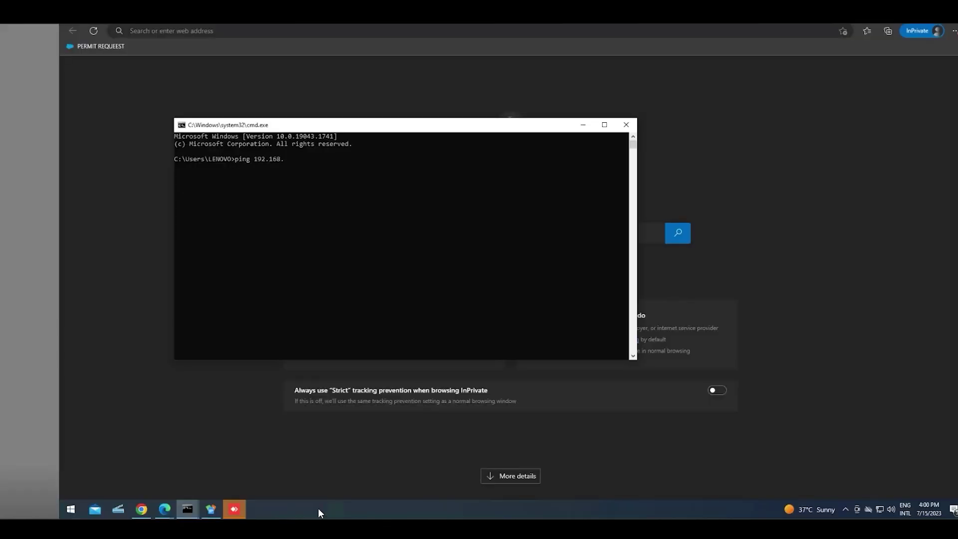
{"action": "key", "text": "Return"}
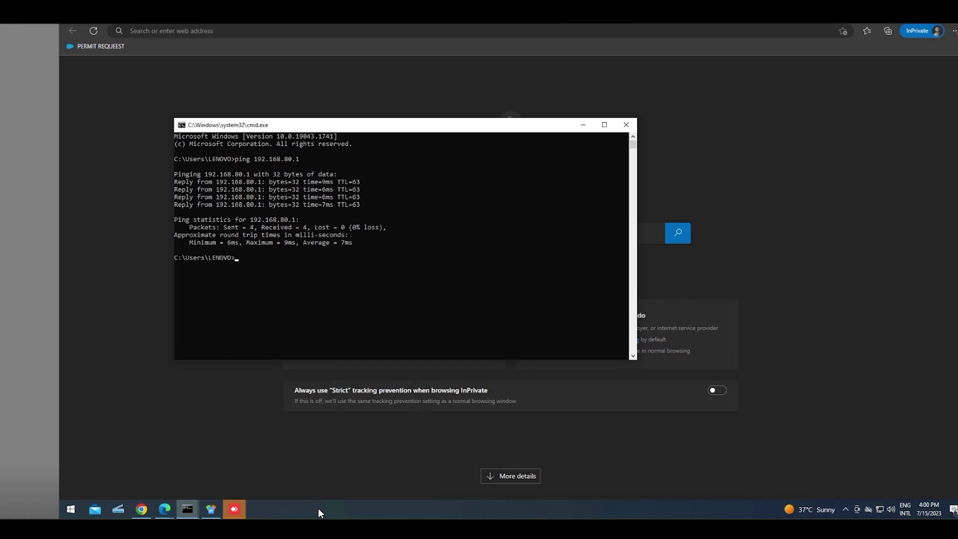
{"action": "key", "text": "Up"}
{"action": "key", "text": "Return"}
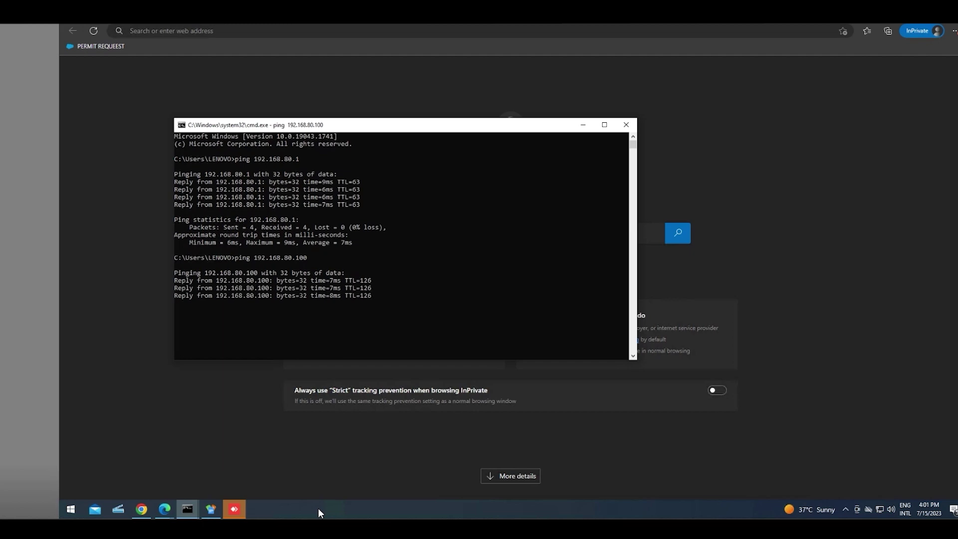
{"action": "type", "text": "p"}
{"action": "type", "text": "ing 192.168."}
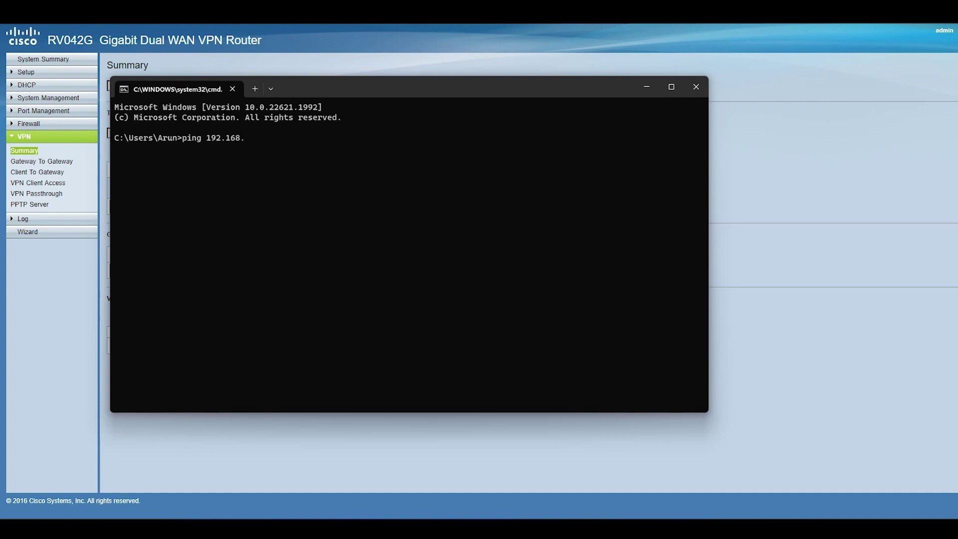
{"action": "type", "text": "55.50"}
{"action": "key", "text": "Return"}
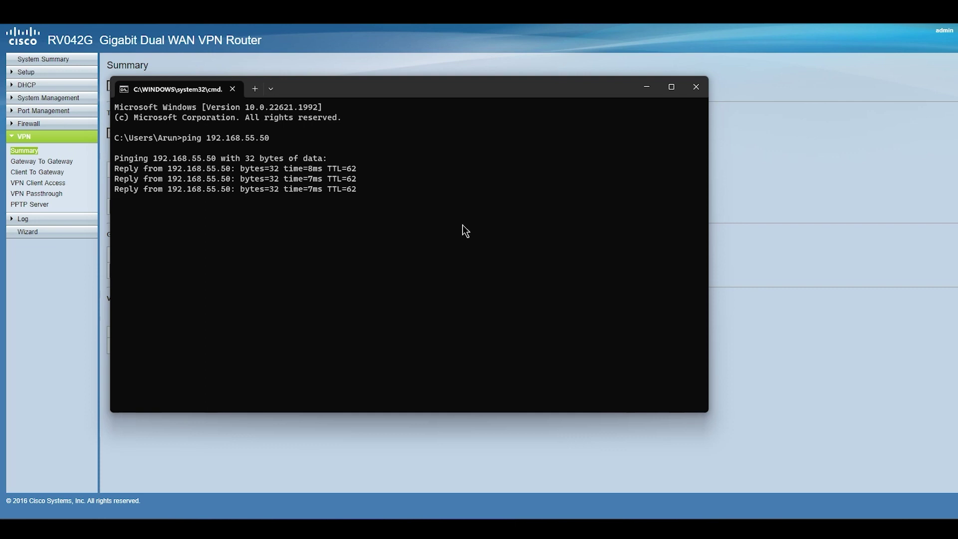
{"action": "key", "text": "alt+Tab"}
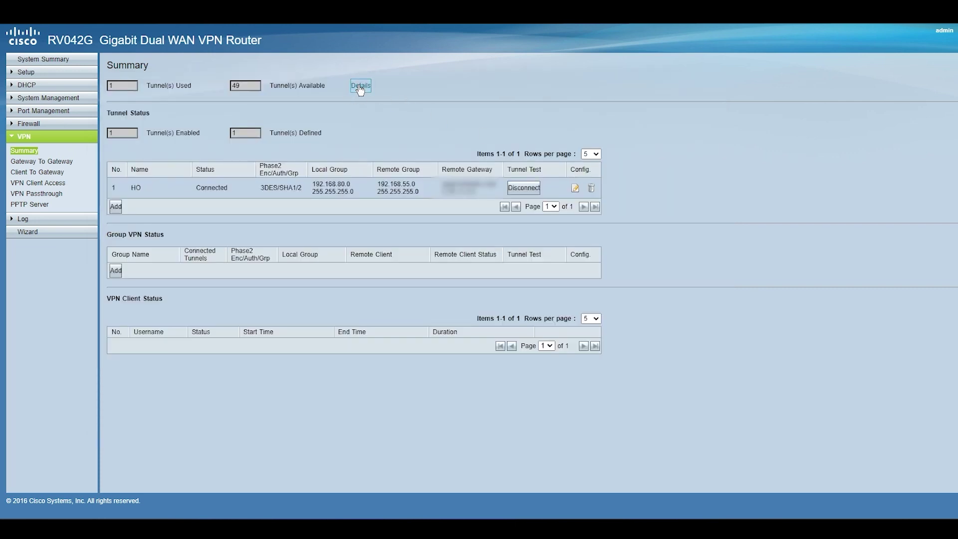
{"action": "left_click", "coordinate": [359, 85]}
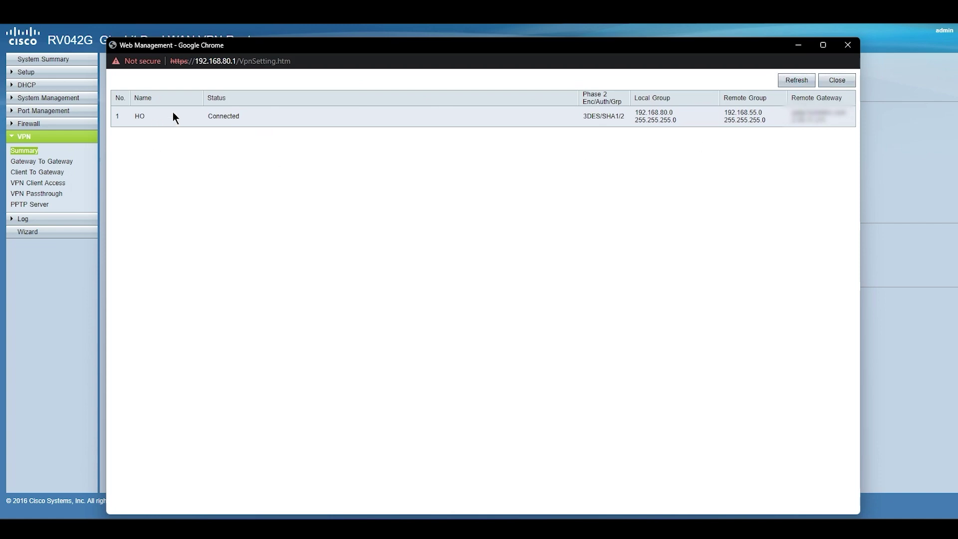
{"action": "left_click", "coordinate": [837, 80]}
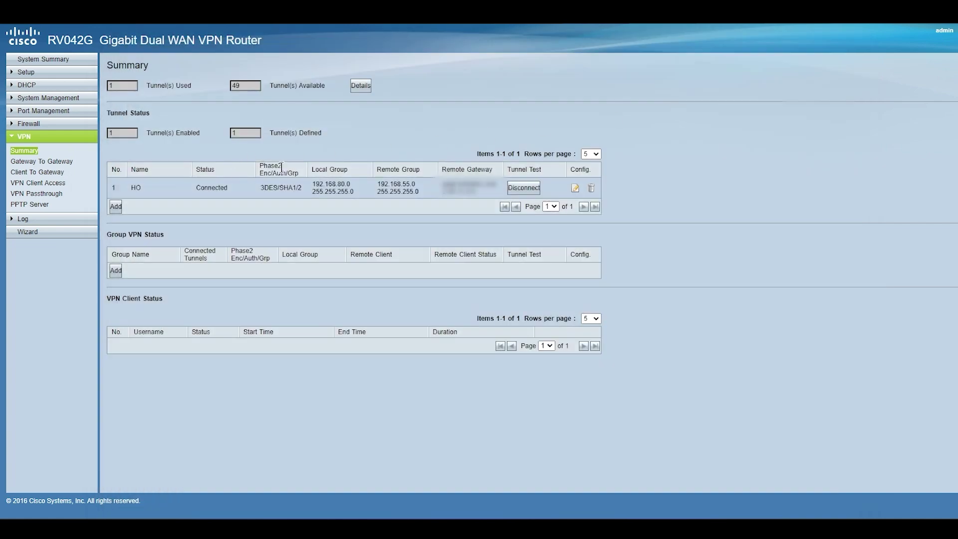